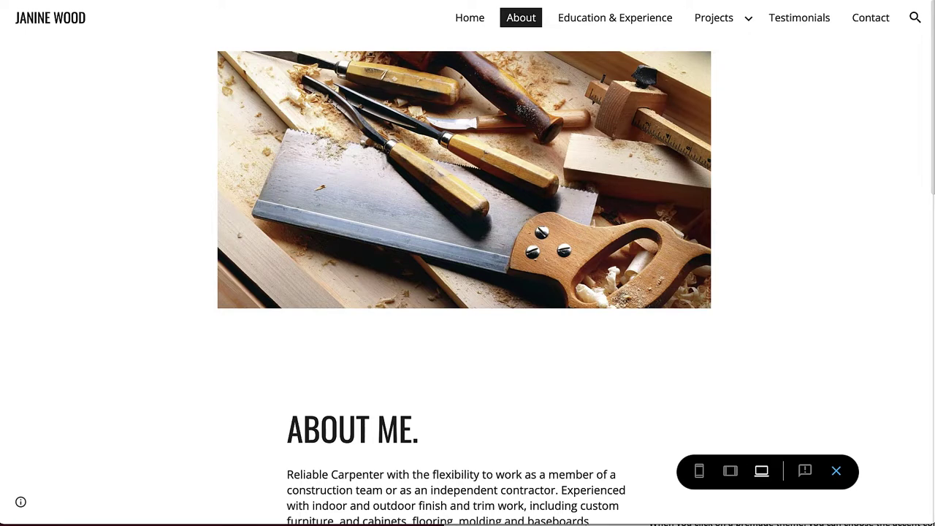
# Open the About page and look over its placeholder statement, Clients and Work experience sections.
pyautogui.scroll(-7, 833, 183)
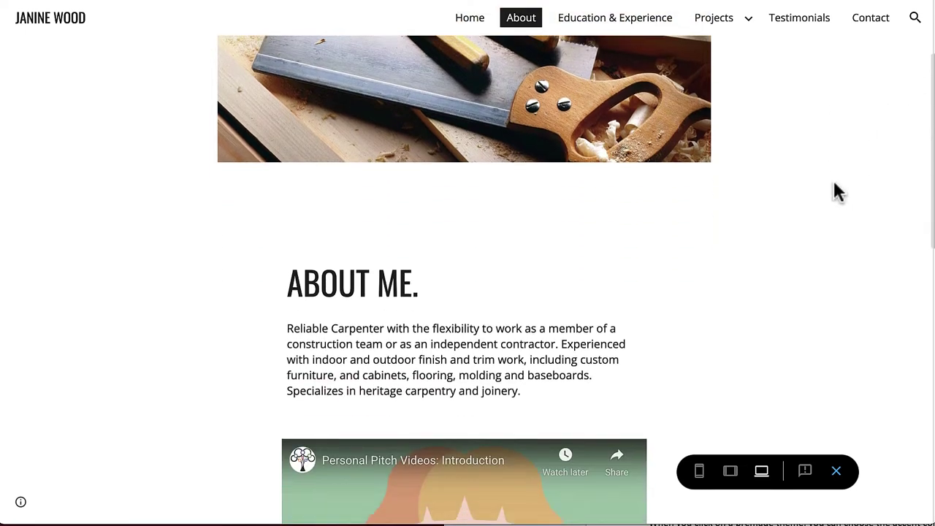
pyautogui.scroll(-5, 835, 184)
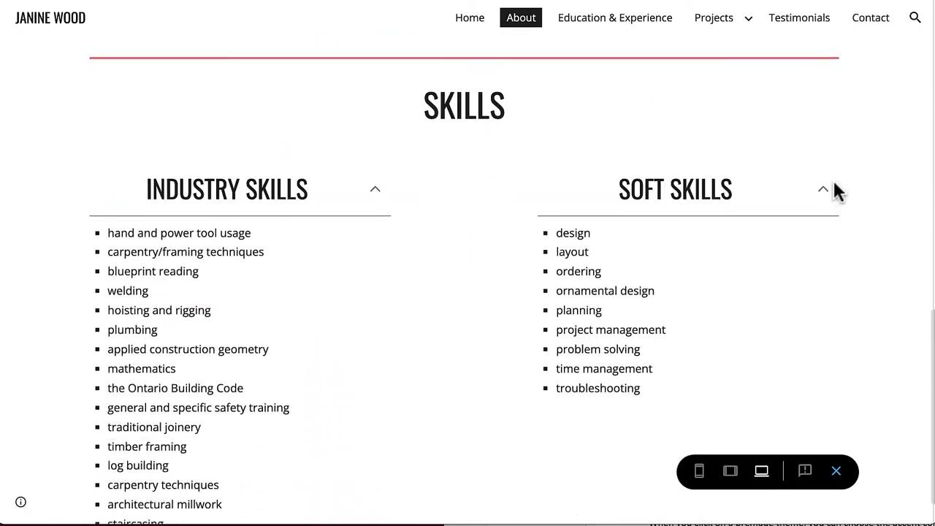
pyautogui.scroll(9, 834, 183)
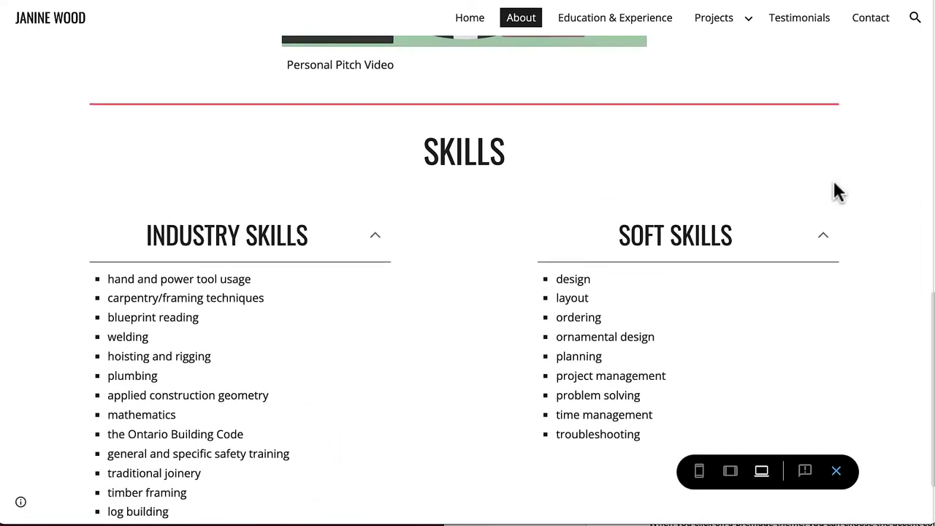
pyautogui.scroll(2, 835, 183)
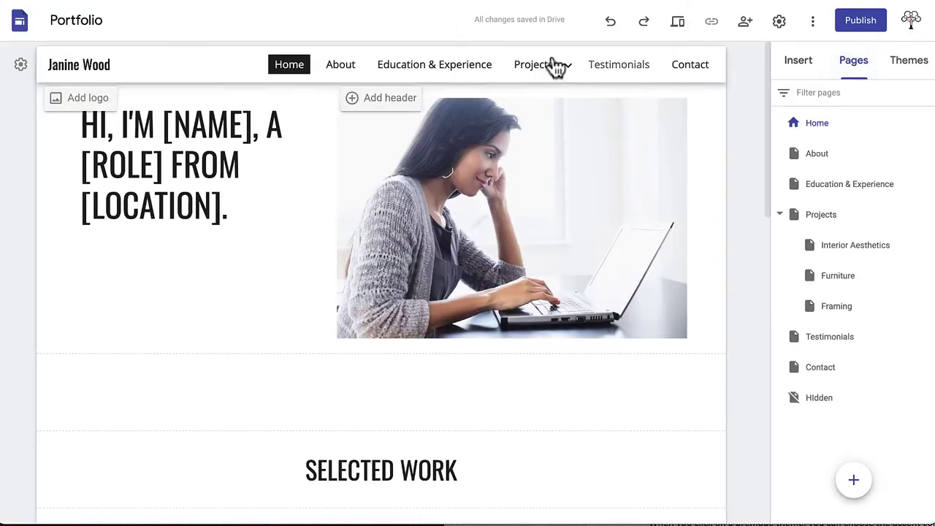
pyautogui.click(341, 64)
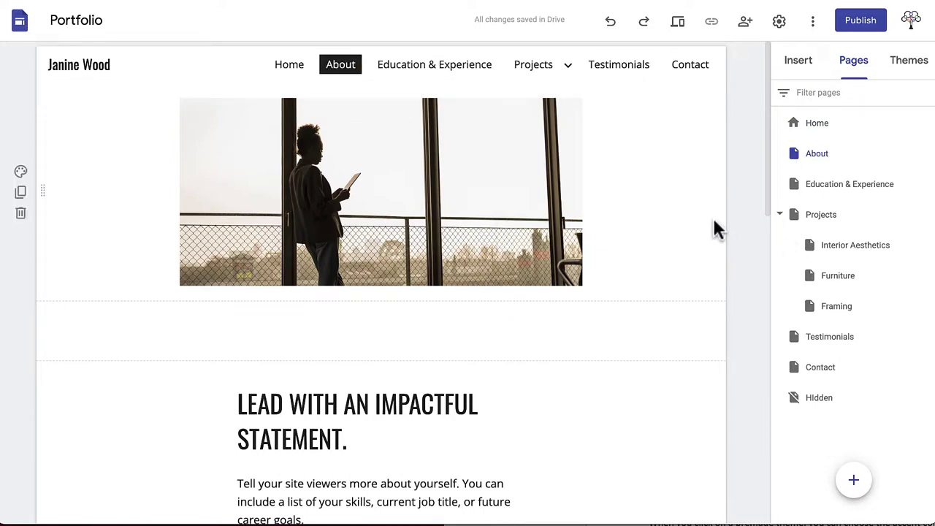
pyautogui.scroll(-10, 715, 223)
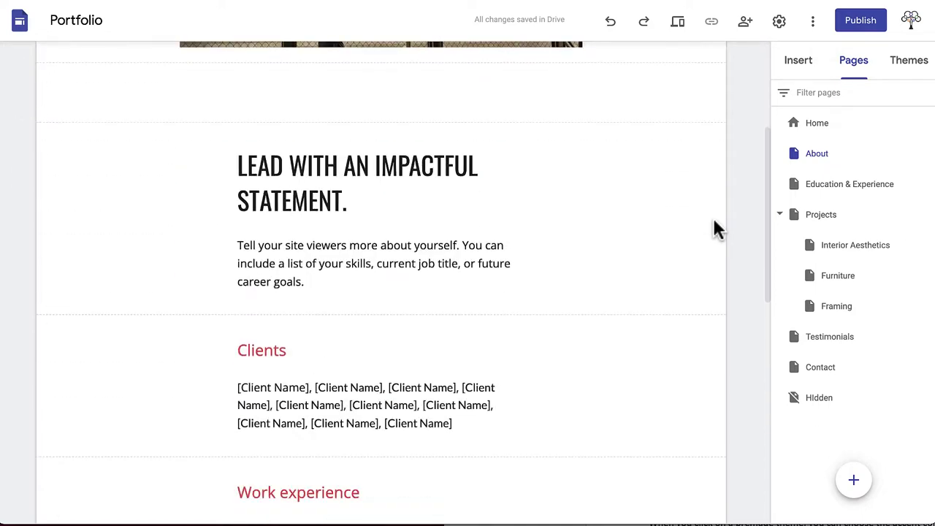
pyautogui.scroll(15, 714, 229)
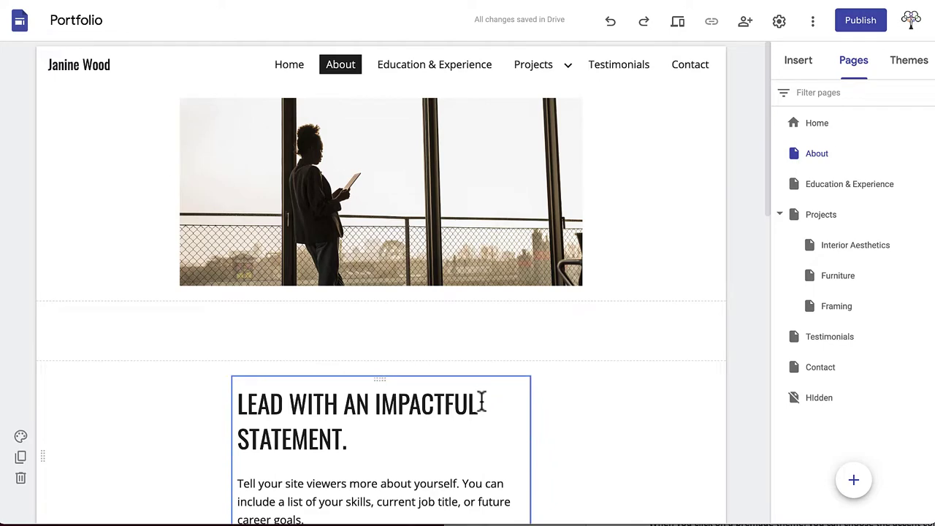
pyautogui.scroll(-6, 483, 403)
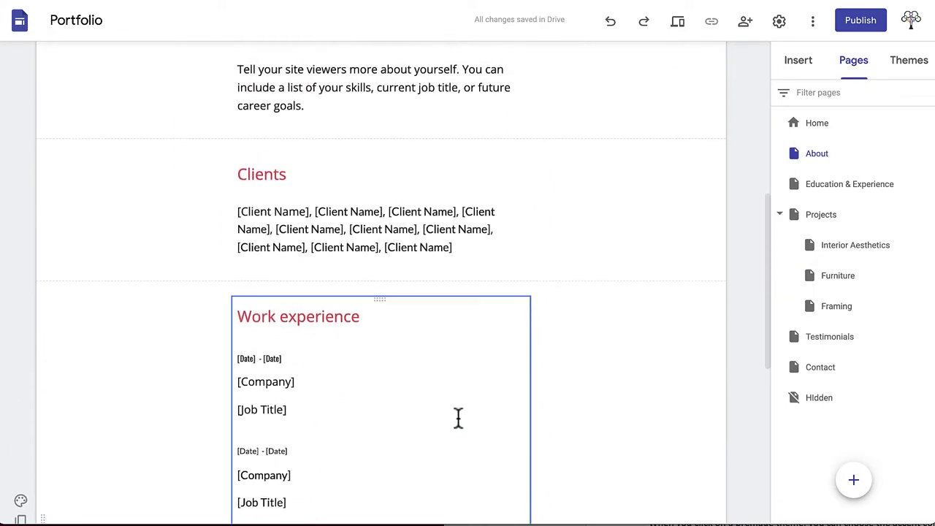
pyautogui.scroll(6, 458, 418)
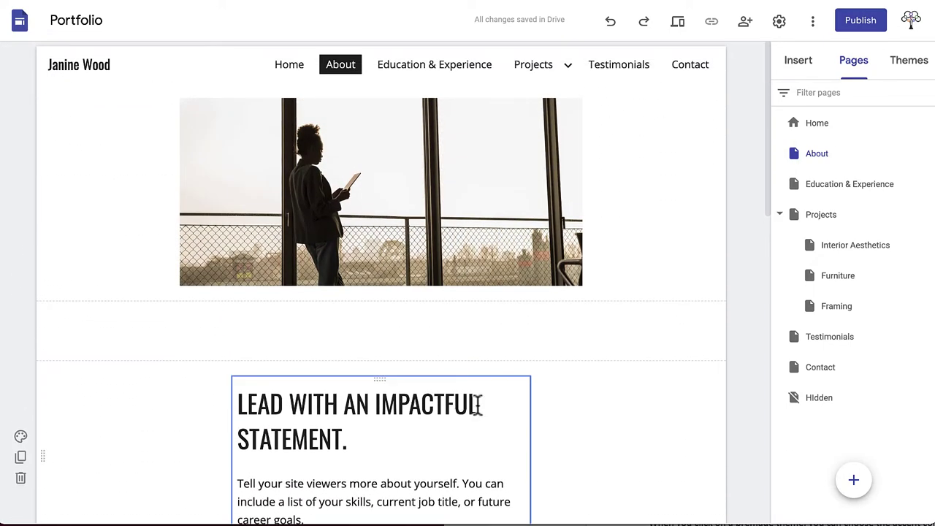
# Select the header photo of a person at a window and bring up its Replace image choices.
pyautogui.click(493, 330)
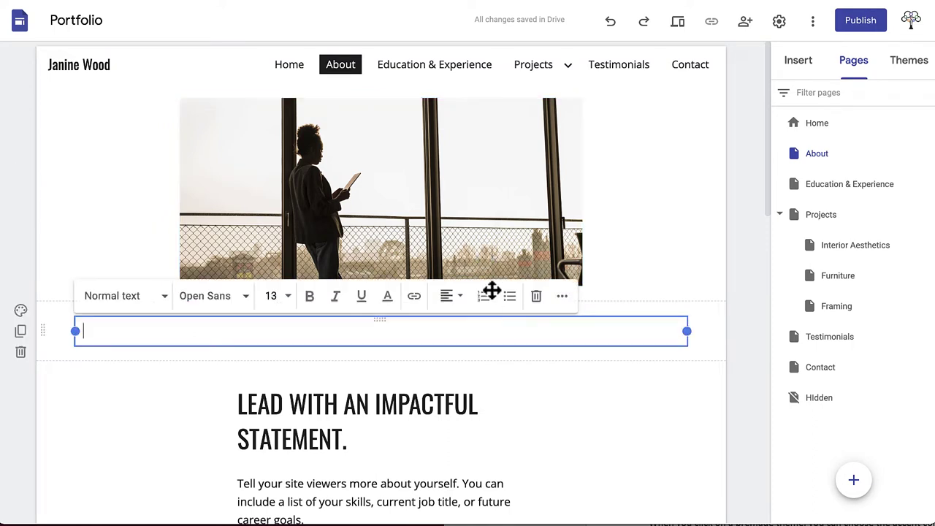
pyautogui.click(490, 230)
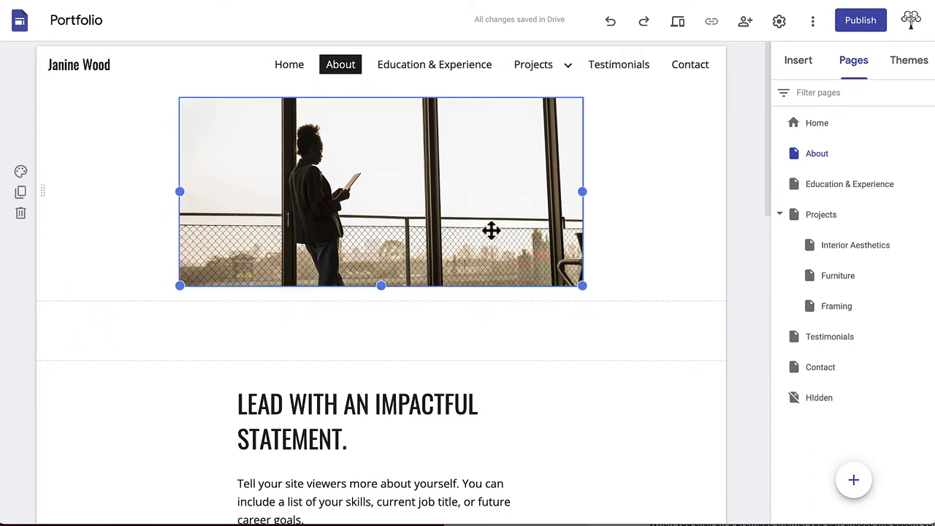
pyautogui.click(454, 398)
pyautogui.click(412, 226)
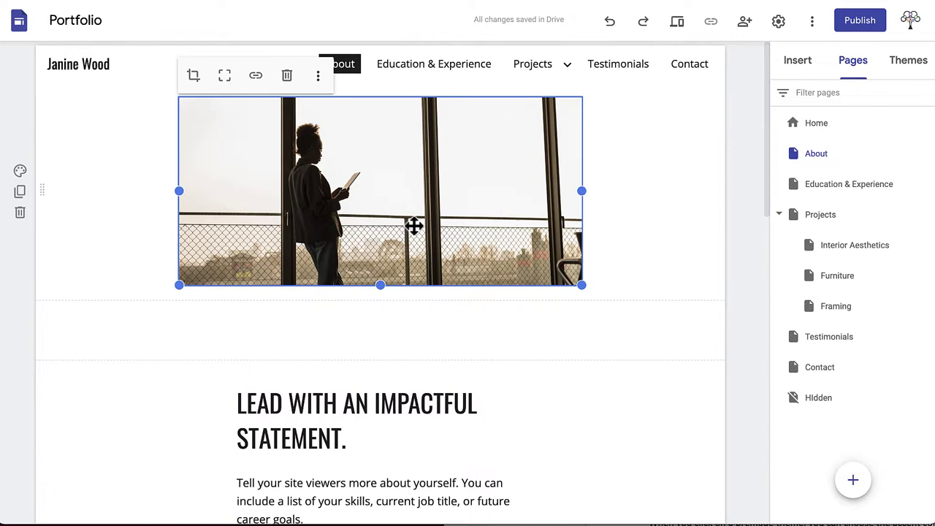
pyautogui.scroll(-1, 414, 226)
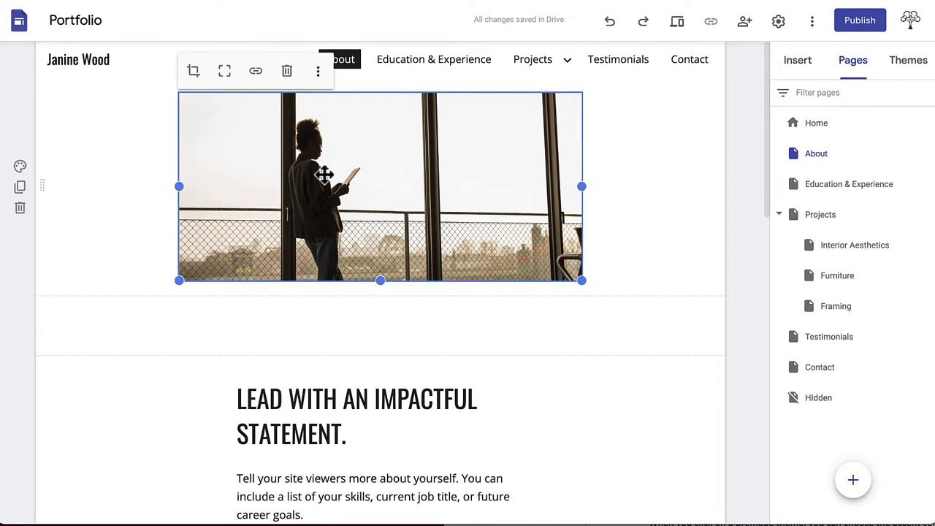
pyautogui.scroll(-1, 201, 104)
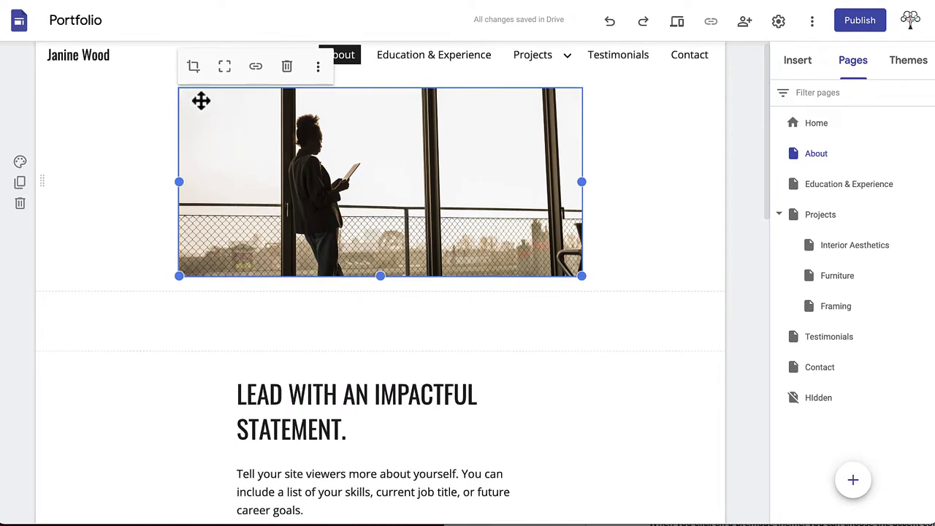
pyautogui.click(320, 73)
pyautogui.moveTo(321, 77)
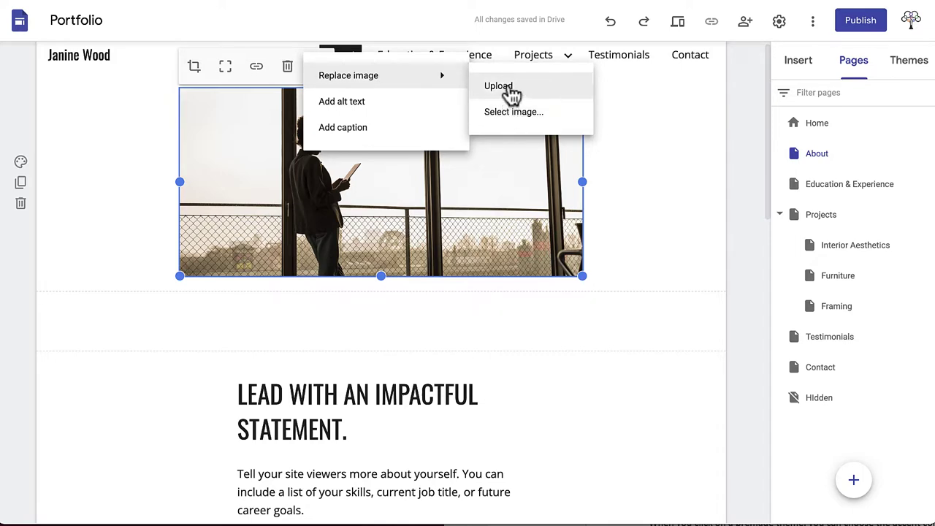
# Upload tools.jpg, the woodworking chisels and saw photo, as the new header image.
pyautogui.click(511, 92)
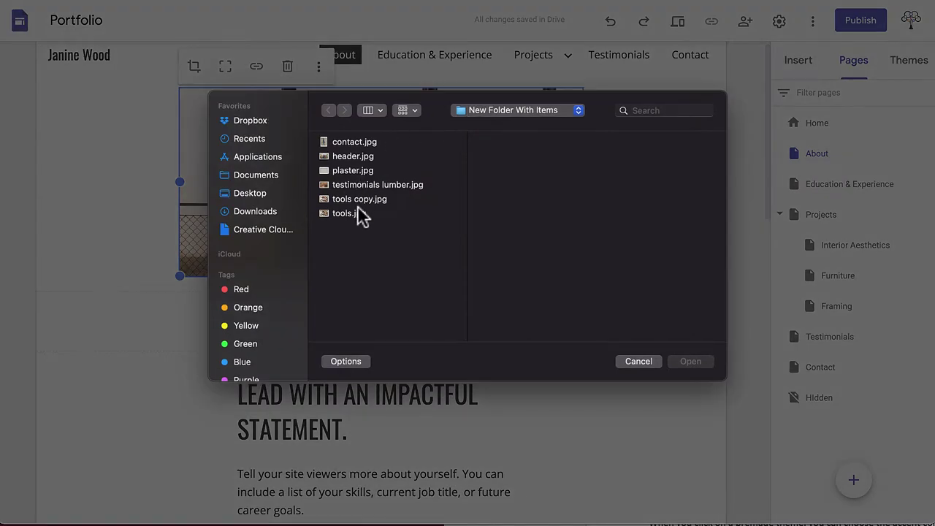
pyautogui.click(359, 213)
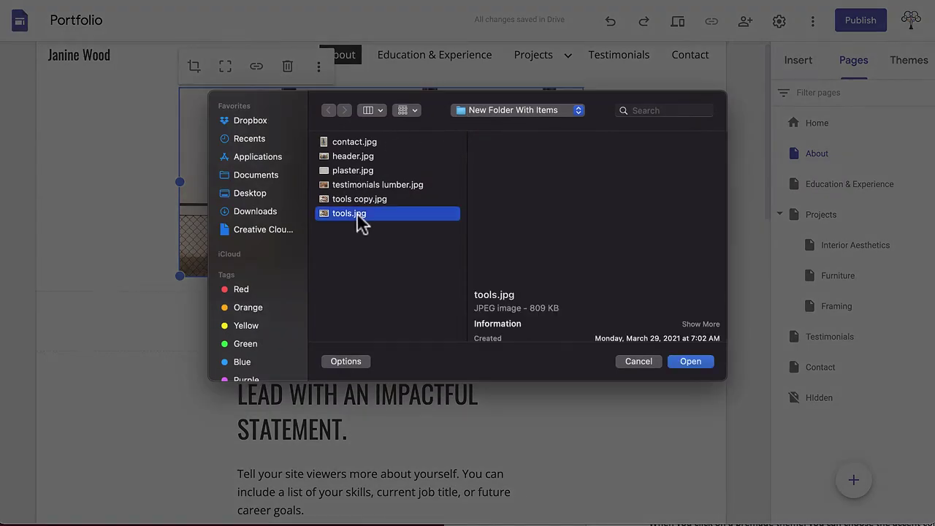
pyautogui.click(688, 363)
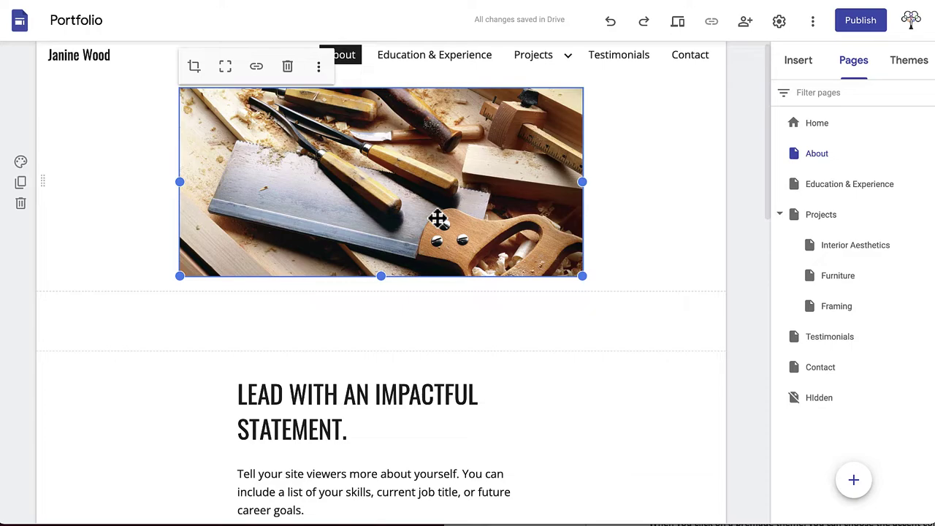
# Crop the tools header image, zooming and shifting the picture upward within its frame.
pyautogui.doubleClick(437, 219)
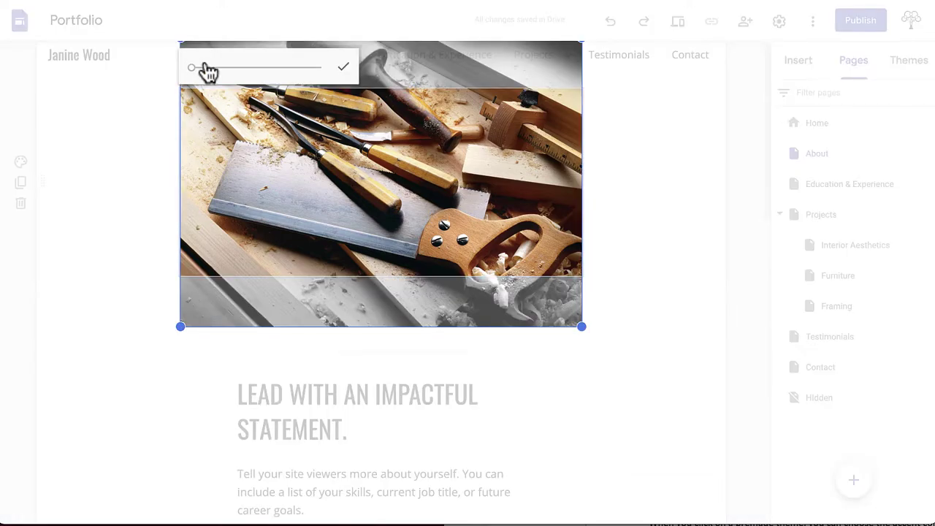
pyautogui.moveTo(193, 68)
pyautogui.mouseDown()
pyautogui.moveTo(287, 70)
pyautogui.moveTo(192, 70)
pyautogui.mouseUp()
pyautogui.moveTo(409, 227); pyautogui.dragTo(413, 251)
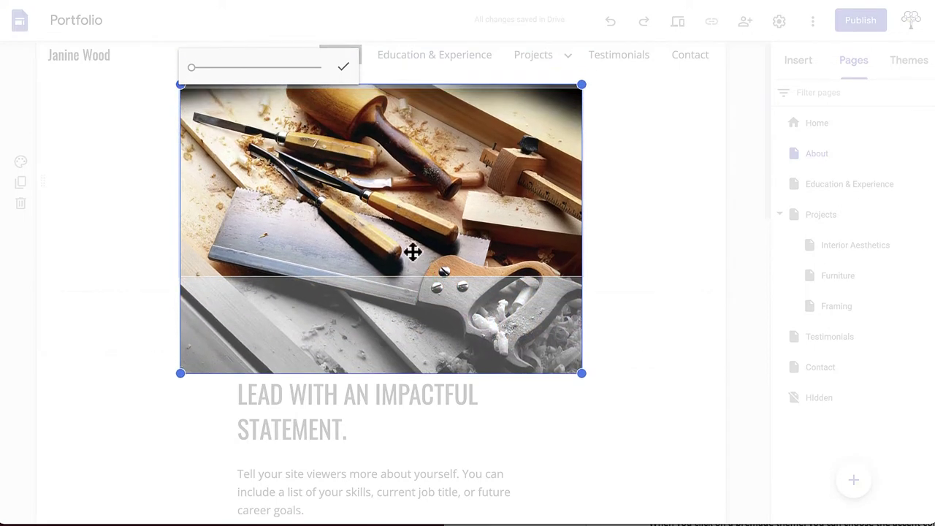
pyautogui.click(343, 66)
pyautogui.scroll(-4, 694, 372)
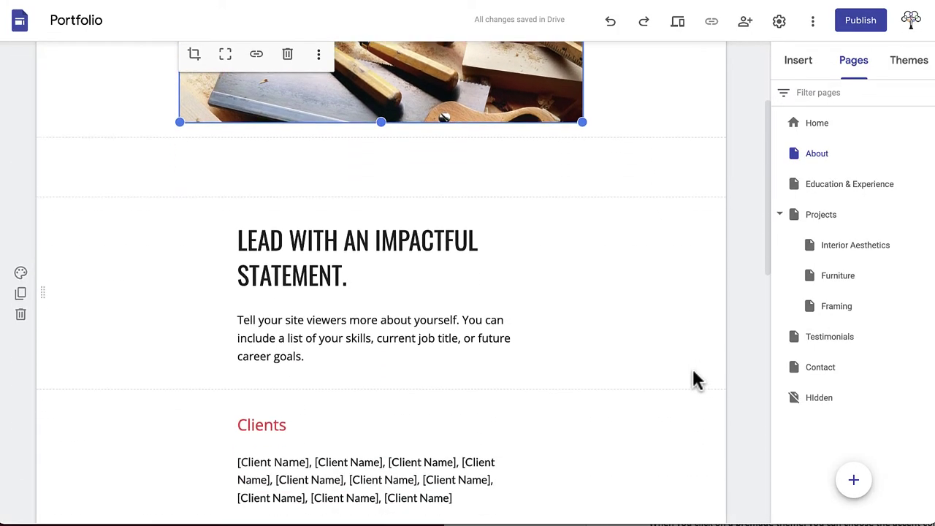
pyautogui.click(693, 370)
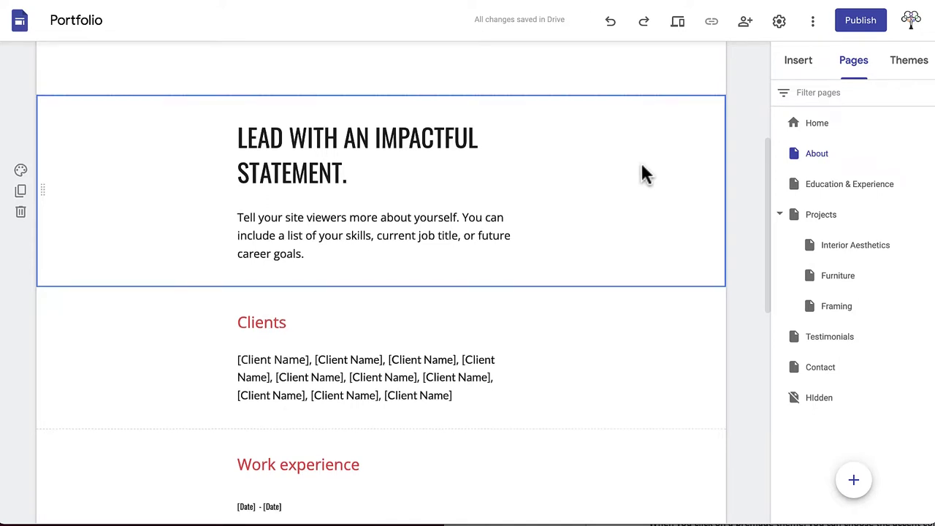
pyautogui.click(348, 177)
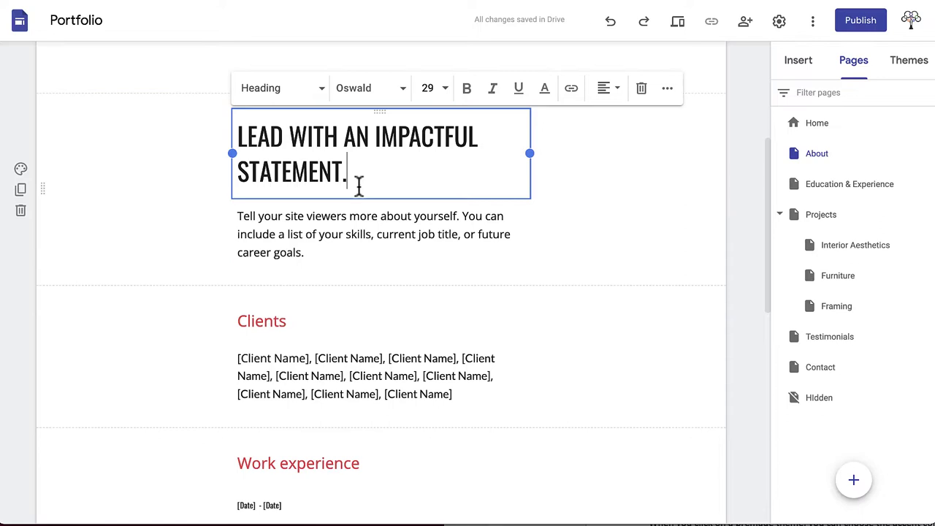
pyautogui.click(322, 94)
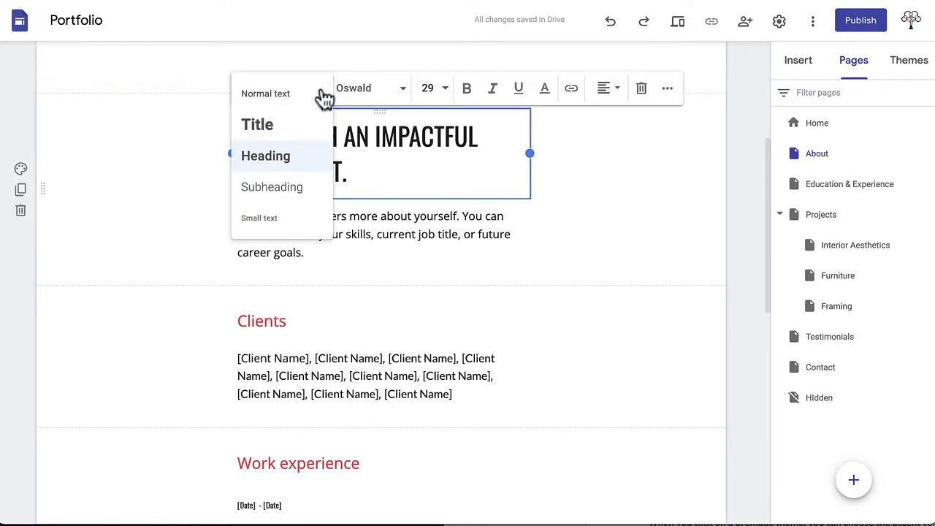
pyautogui.click(403, 98)
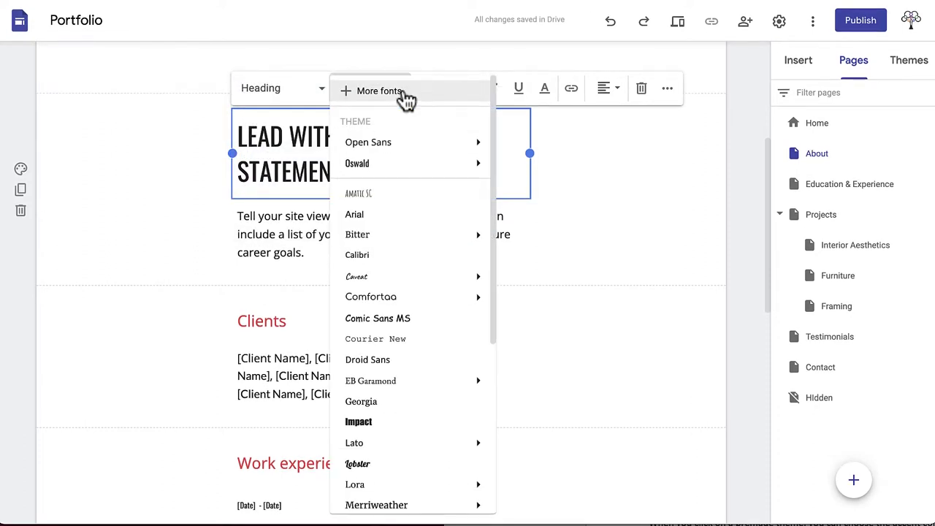
pyautogui.moveTo(411, 147)
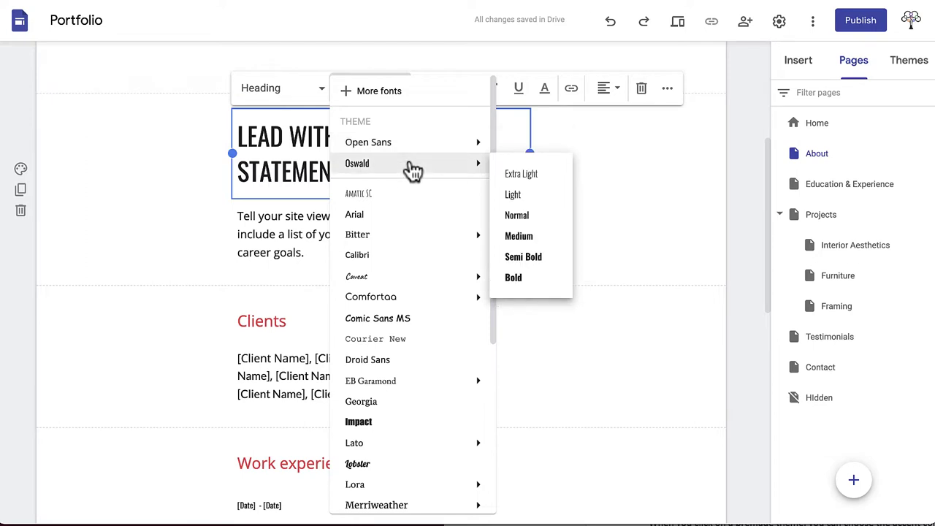
pyautogui.press('Escape')
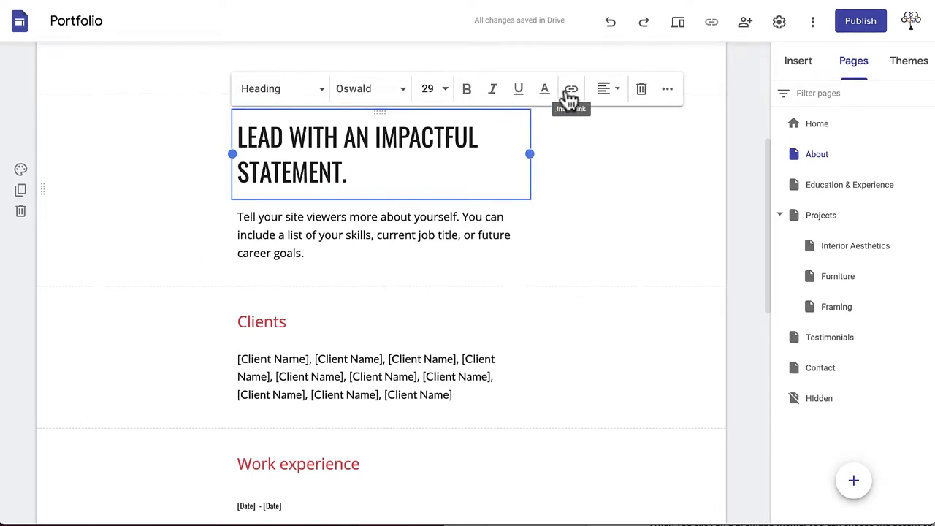
pyautogui.click(667, 91)
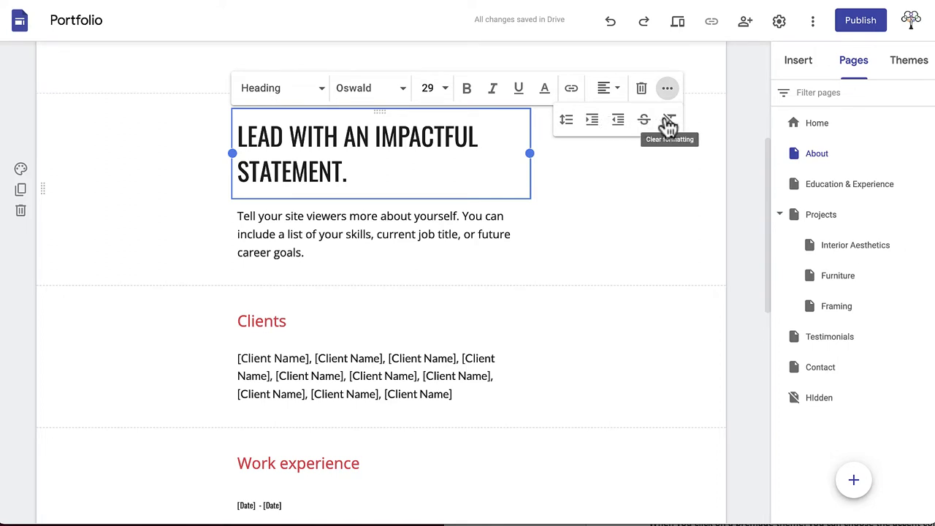
pyautogui.click(668, 92)
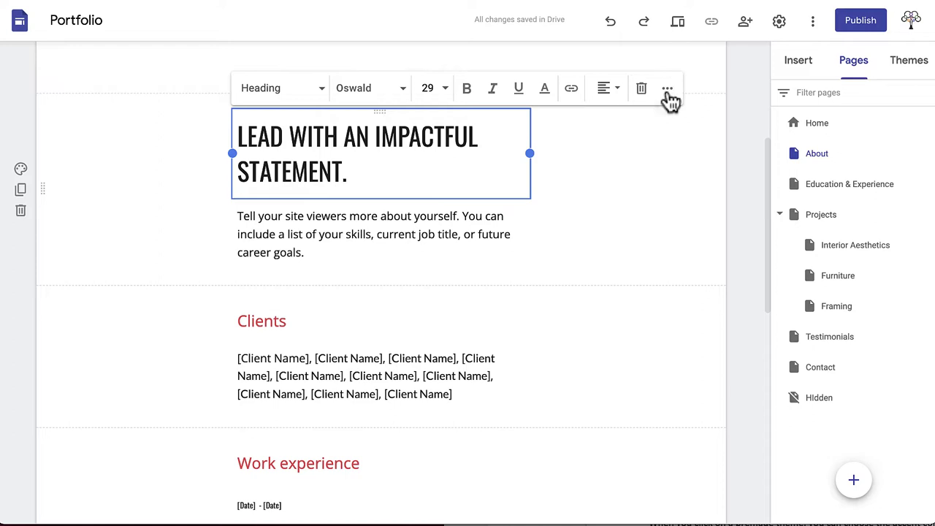
# Replace the placeholder heading, trying 'WHO AM I?', 'GET TO KNOW ME' and 'MY STORY.'.
pyautogui.moveTo(353, 174); pyautogui.dragTo(241, 140)
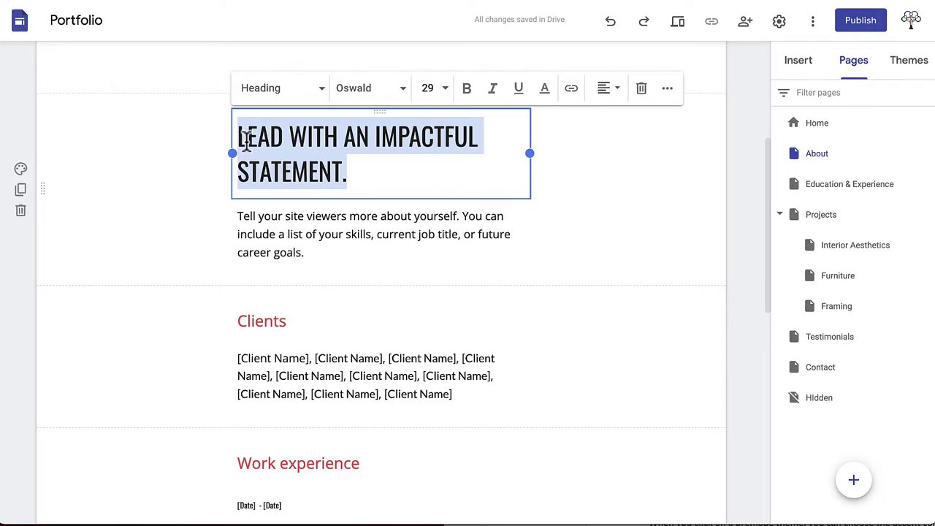
pyautogui.write('WHO AM I?')
pyautogui.press('BackSpace')
pyautogui.press('BackSpace')
pyautogui.press('BackSpace')
pyautogui.press('BackSpace')
pyautogui.press('BackSpace')
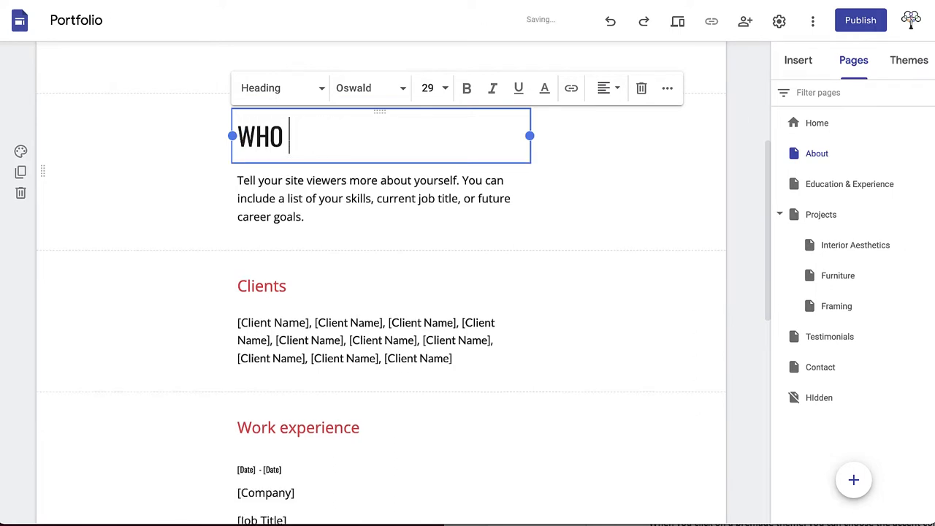
pyautogui.press('BackSpace')
pyautogui.press('BackSpace')
pyautogui.press('BackSpace')
pyautogui.press('BackSpace')
pyautogui.write('GET TO KNOW ME')
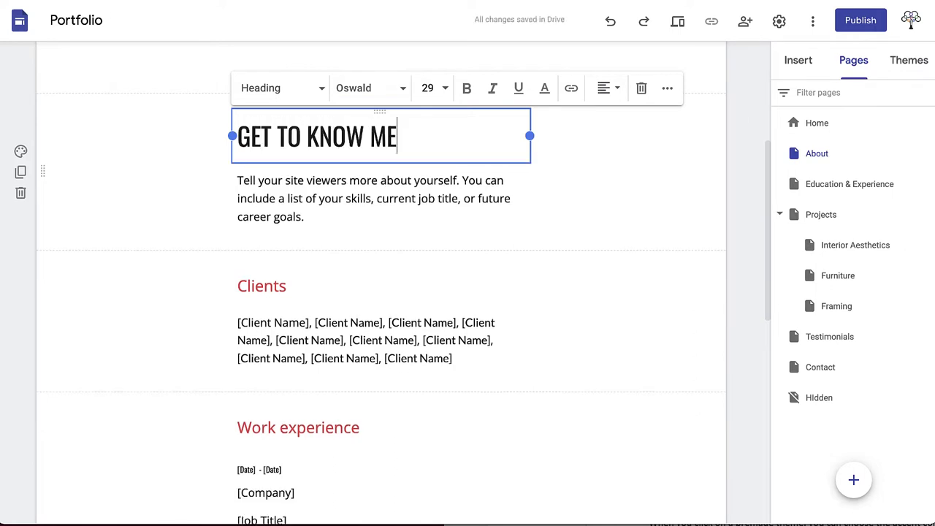
pyautogui.press('BackSpace')
pyautogui.press('BackSpace')
pyautogui.press('BackSpace')
pyautogui.press('BackSpace')
pyautogui.press('BackSpace')
pyautogui.press('BackSpace')
pyautogui.press('BackSpace')
pyautogui.press('BackSpace')
pyautogui.press('BackSpace')
pyautogui.press('BackSpace')
pyautogui.press('BackSpace')
pyautogui.press('BackSpace')
pyautogui.press('BackSpace')
pyautogui.press('BackSpace')
pyautogui.write('MY STO')
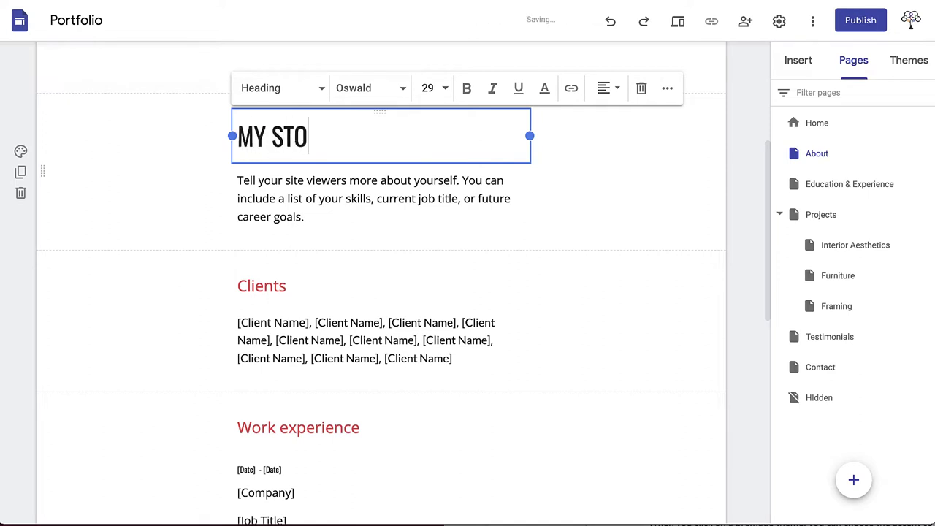
pyautogui.write('RY.')
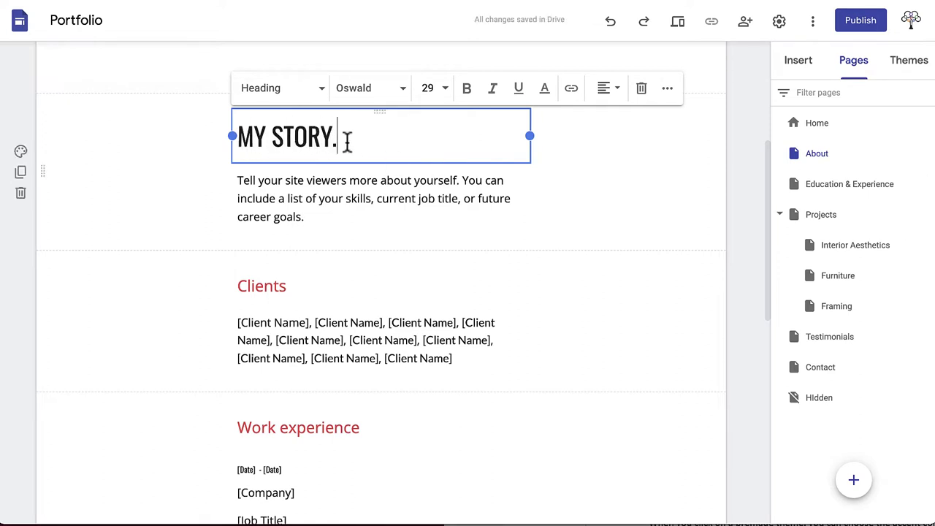
pyautogui.hotkey('ctrl', 'a')
# Set the heading to 'ABOUT ME.' and paste the heritage carpenter bio below it in Open Sans.
pyautogui.write('ABOUT ME.')
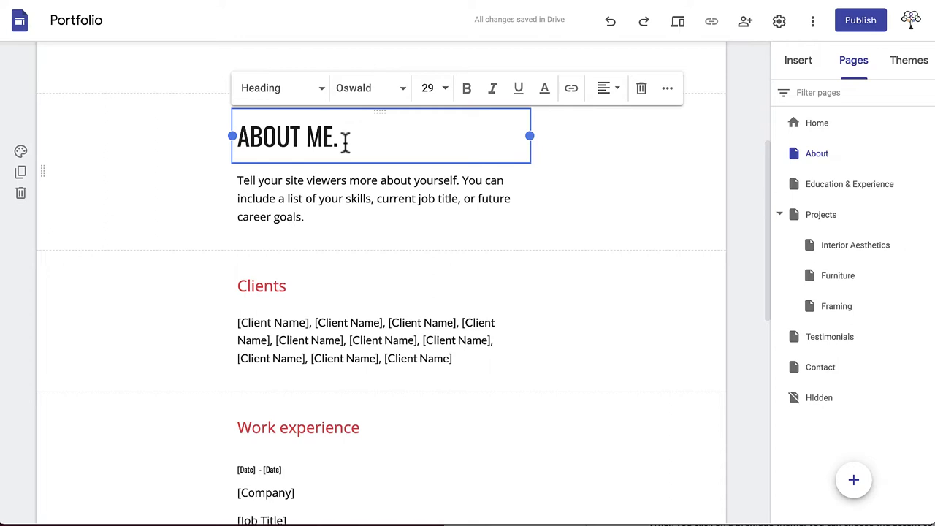
pyautogui.click(355, 207)
pyautogui.moveTo(298, 217); pyautogui.dragTo(214, 181)
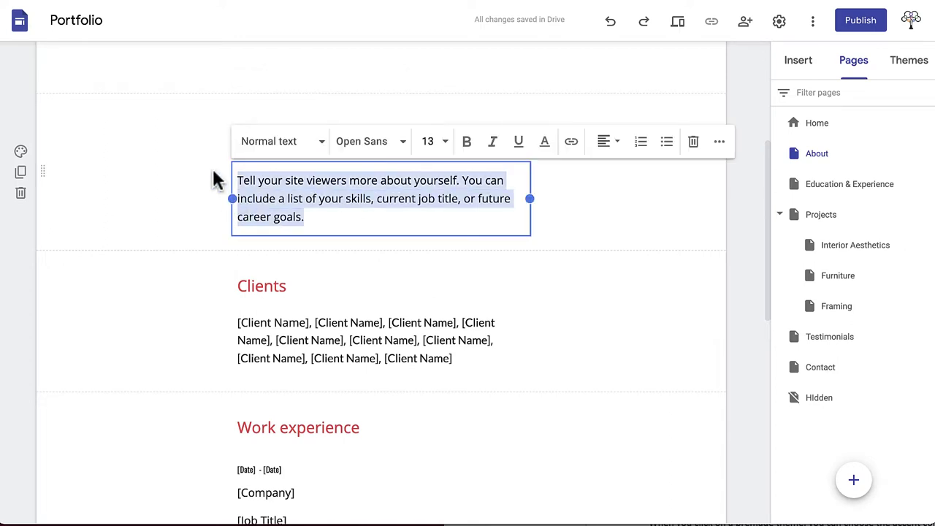
pyautogui.write('Reliable Carpenter with the flexibility to work as a member of a construction team or as an independent contractor. Experienced with indoor and outdoor finish and trim work, including custom furniture, and cabinets, flooring, molding and baseboards. Specializes in heritage carpentry and joinery.')
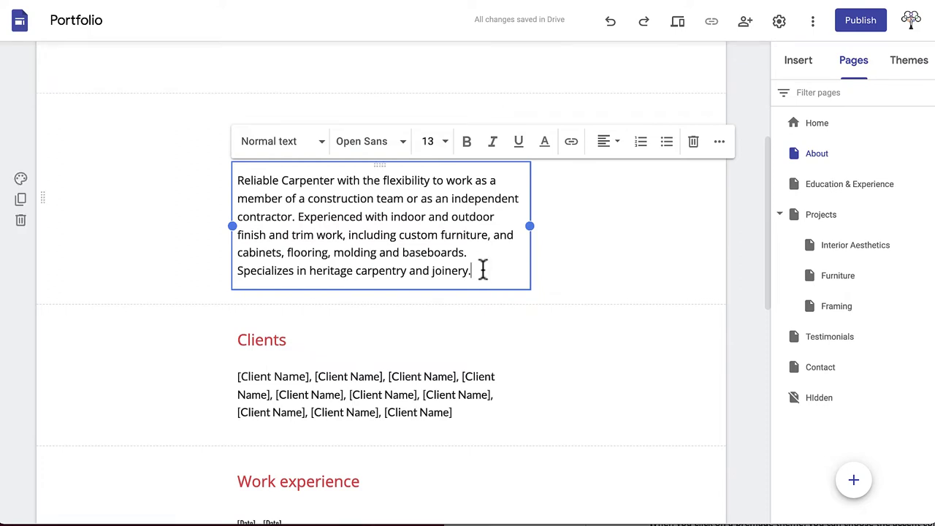
pyautogui.click(398, 148)
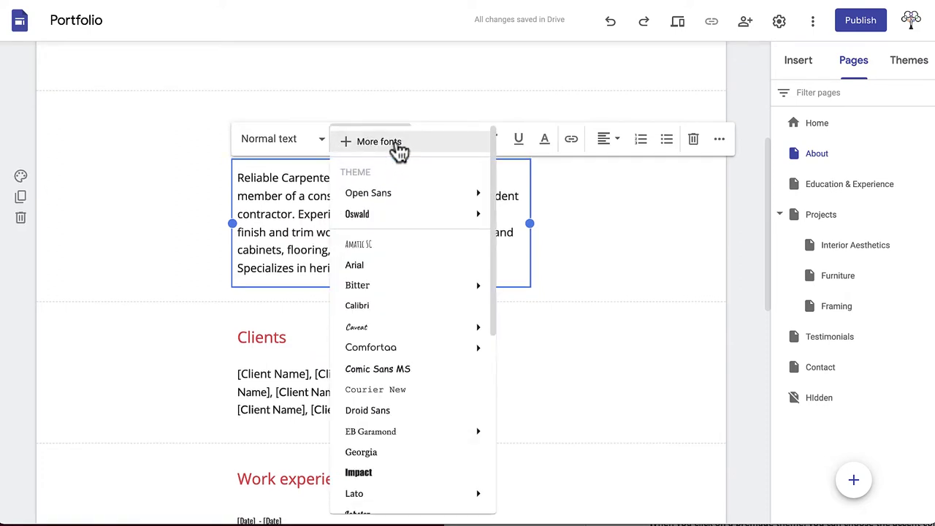
pyautogui.click(392, 196)
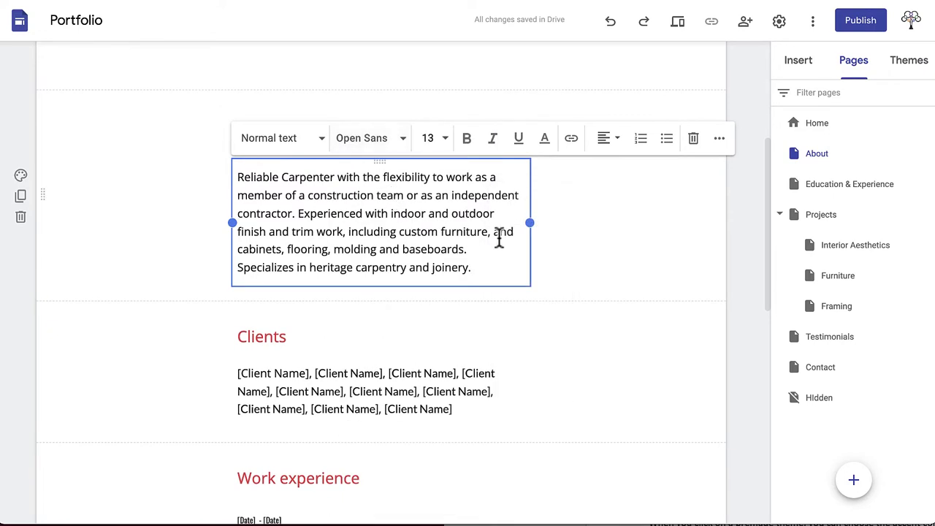
pyautogui.click(573, 271)
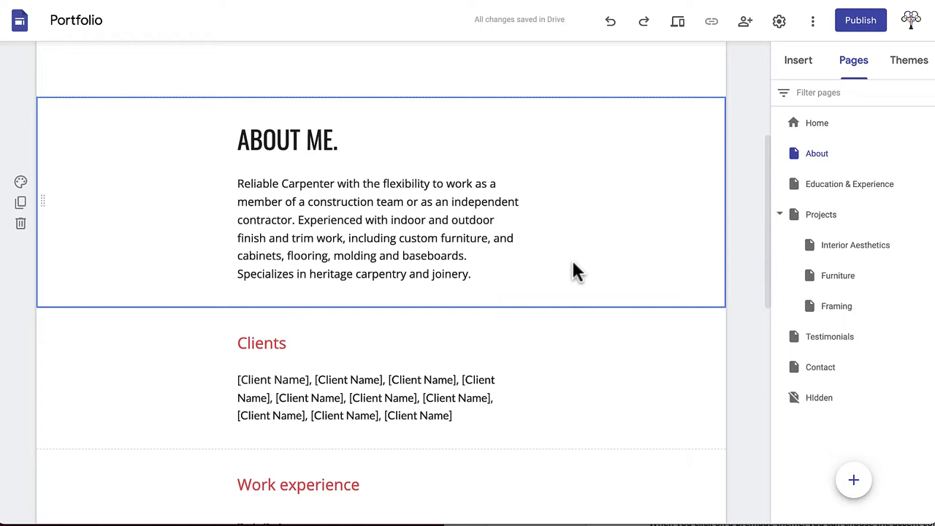
# Scroll down the About page past the carpenter bio.
pyautogui.scroll(-1, 575, 272)
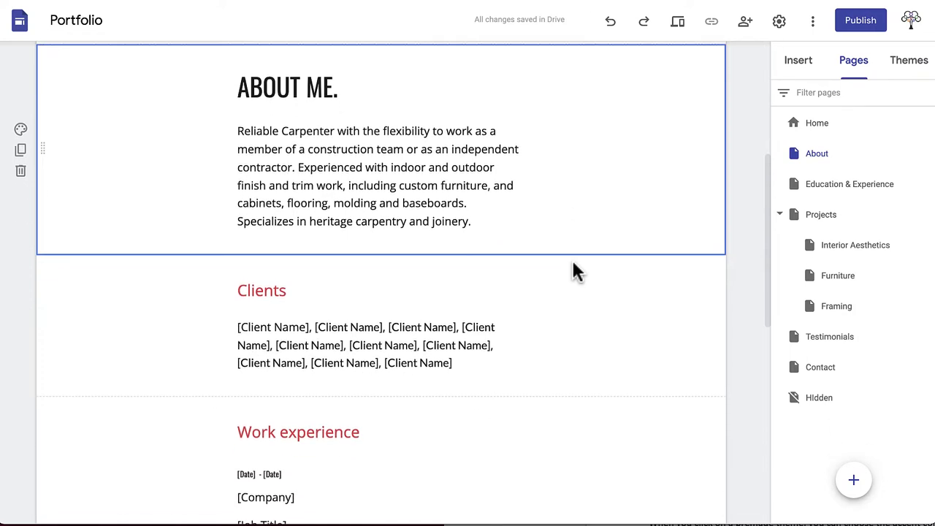
pyautogui.scroll(-1, 572, 263)
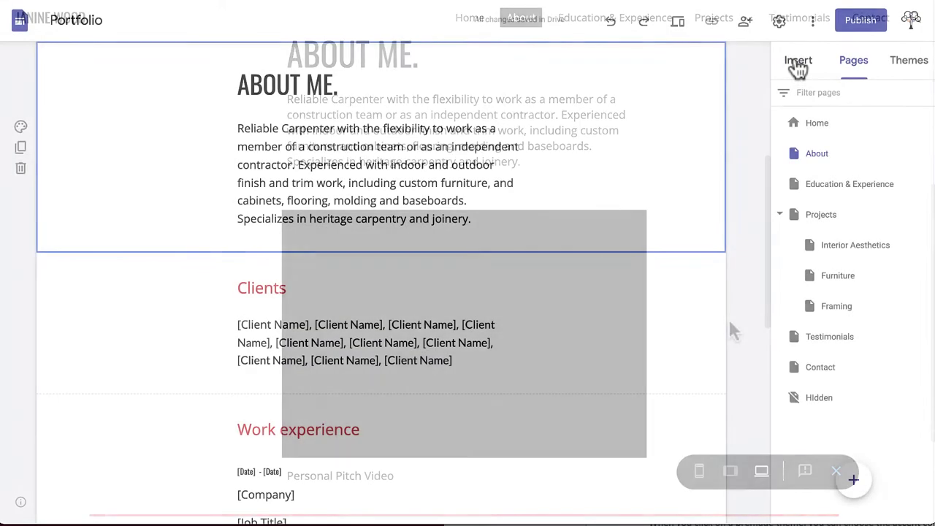
# Search YouTube and insert 'Personal Pitch Videos: Introduction' beneath the bio.
pyautogui.click(798, 63)
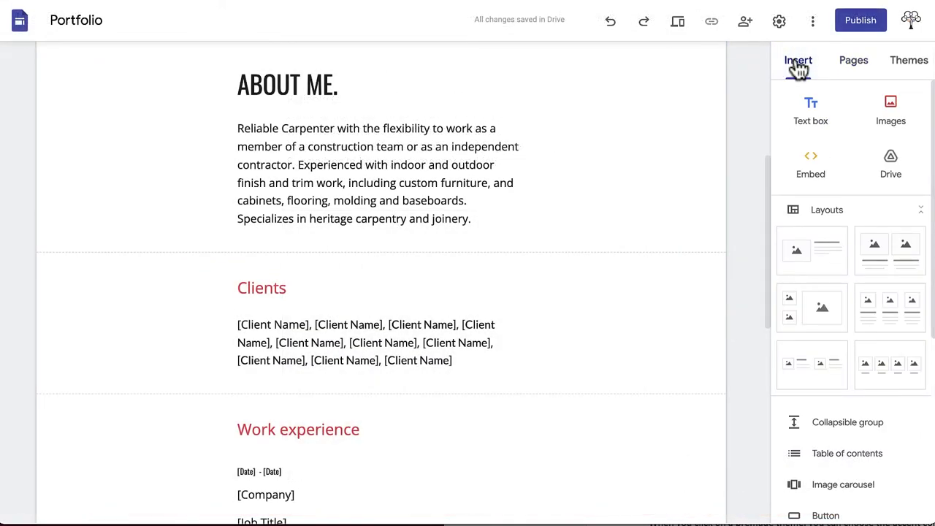
pyautogui.scroll(-5, 840, 358)
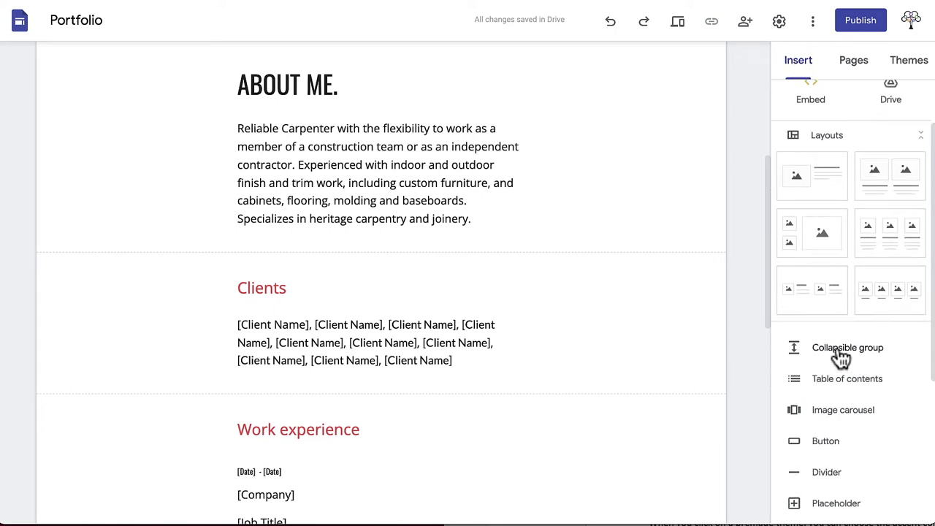
pyautogui.click(829, 290)
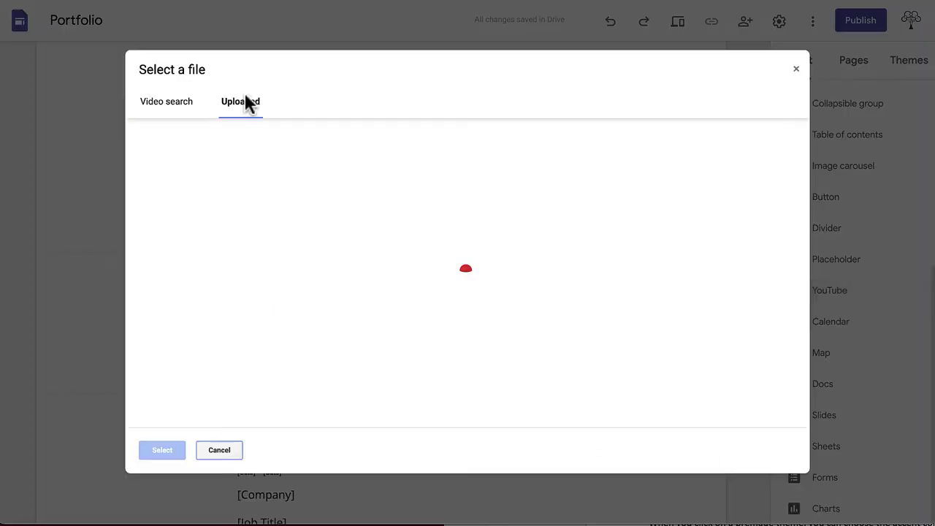
pyautogui.click(175, 109)
pyautogui.write('personal pitch videos: introduc')
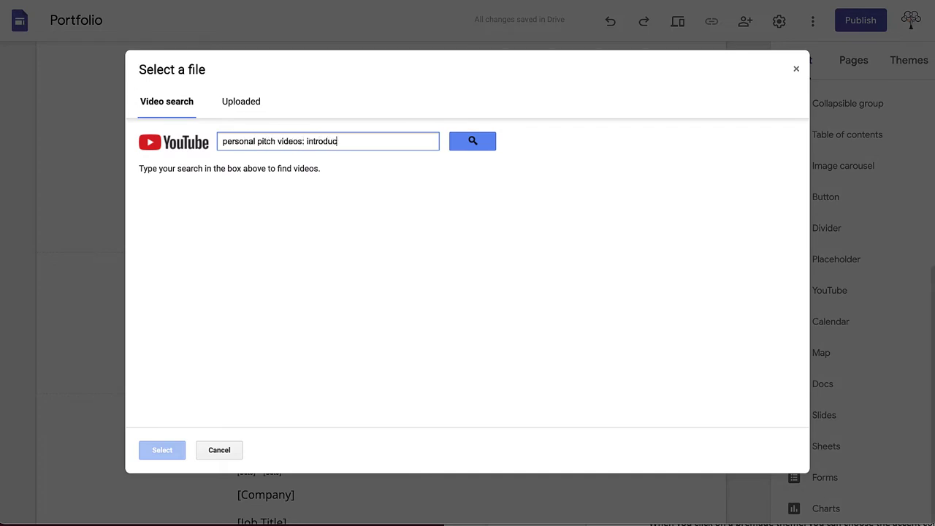
pyautogui.click(459, 138)
pyautogui.click(295, 209)
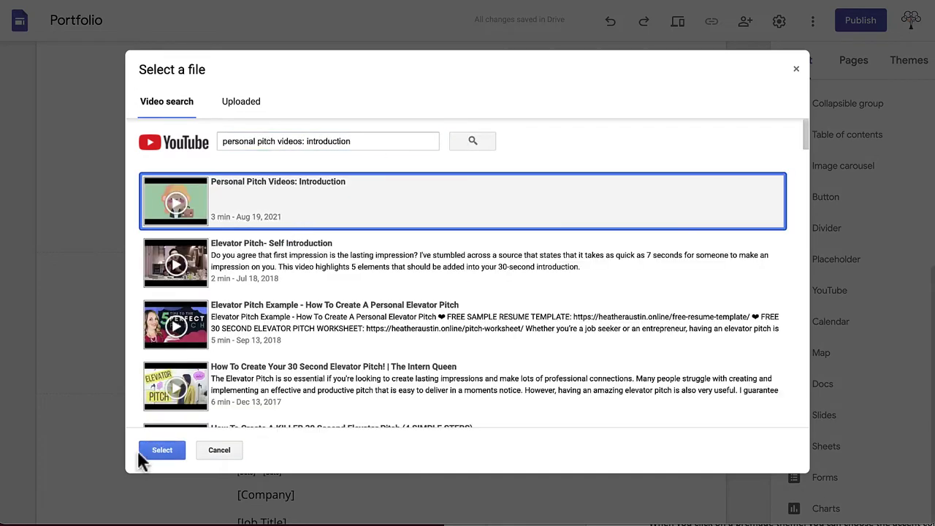
pyautogui.click(161, 455)
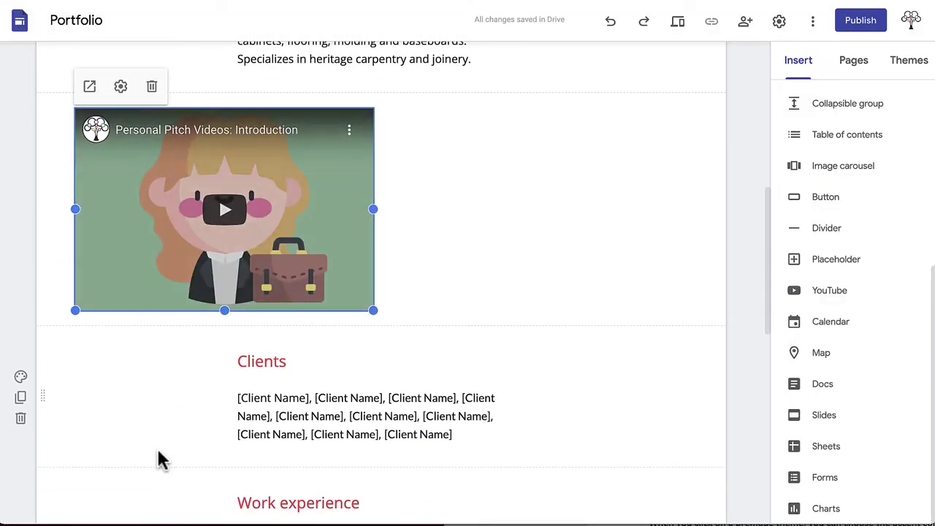
pyautogui.scroll(5, 840, 246)
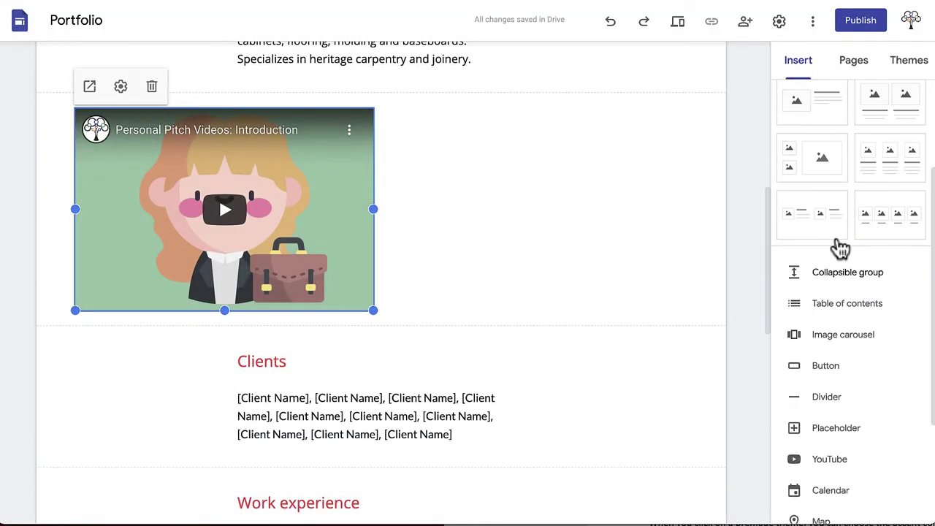
pyautogui.click(811, 168)
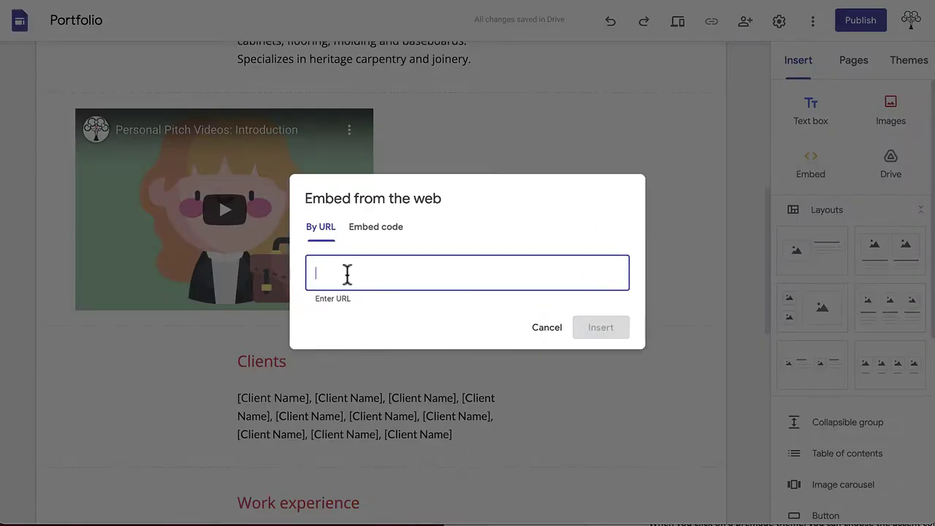
pyautogui.click(374, 231)
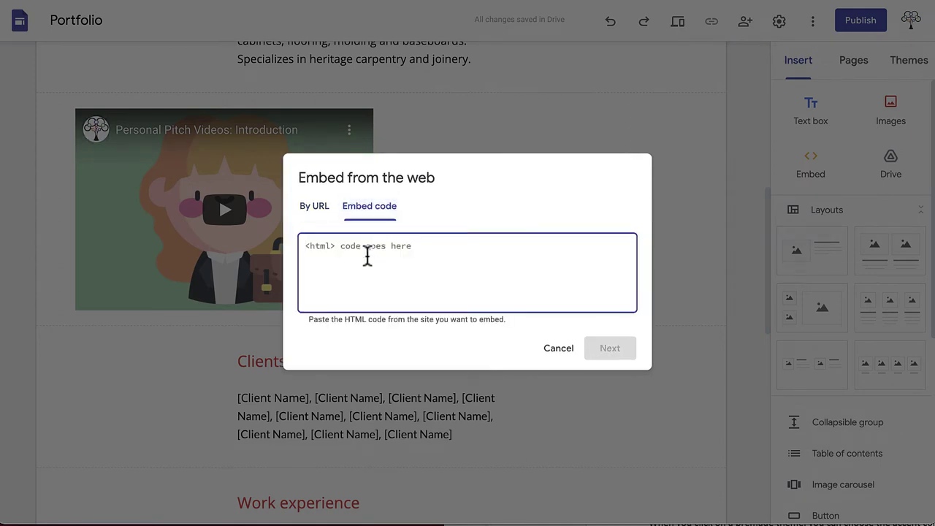
pyautogui.write('<iframe width="560" height="315" src="https://www.youtube.com/embed/l3dM17N5i7w" title="YouTube video player" frameborder="0" allow="accelerometer; autoplay; clipboard-write; encrypted-media; gyroscope; picture-in-picture" allowfullscreen></iframe>')
pyautogui.click(610, 350)
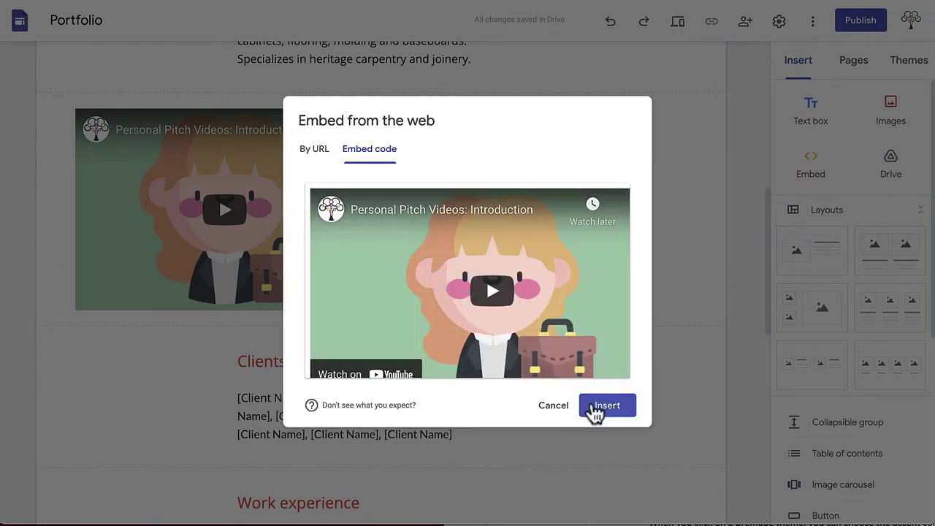
pyautogui.click(598, 409)
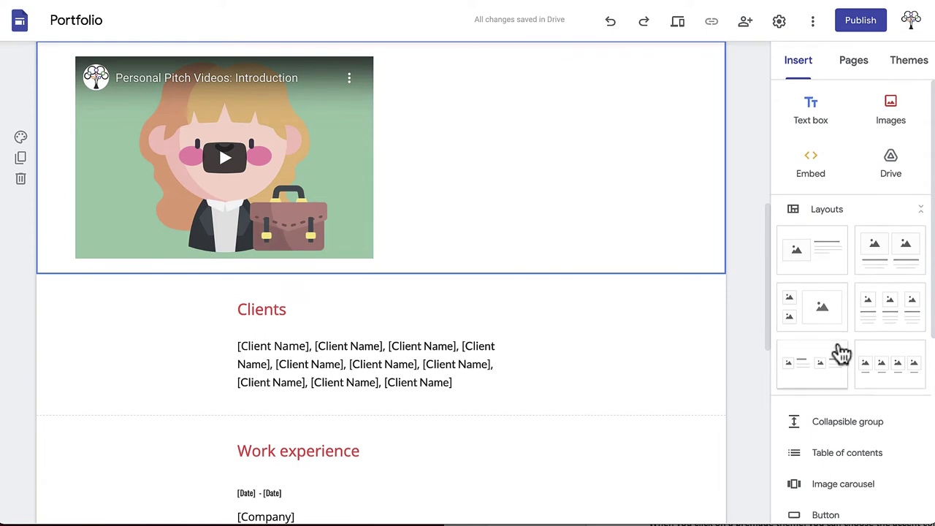
pyautogui.scroll(-2, 840, 355)
pyautogui.scroll(-2, 841, 355)
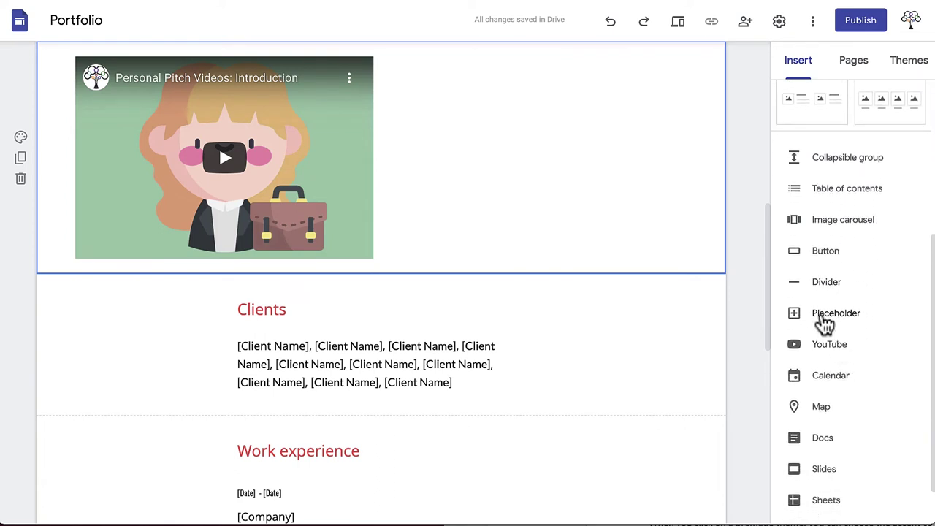
pyautogui.click(826, 320)
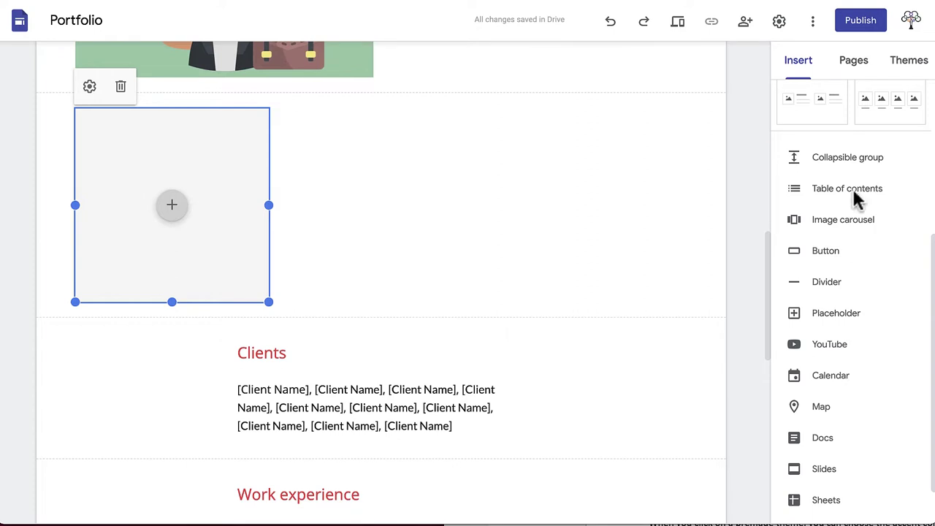
pyautogui.click(171, 206)
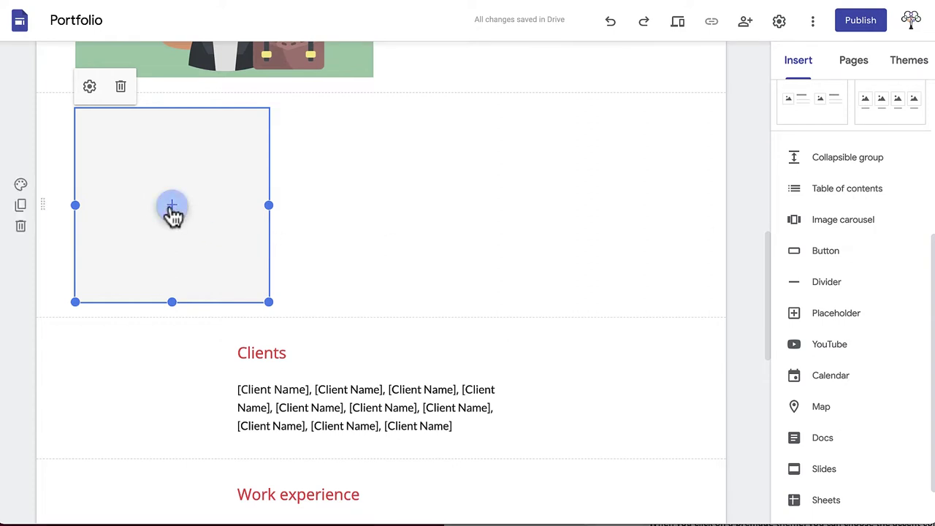
pyautogui.click(174, 212)
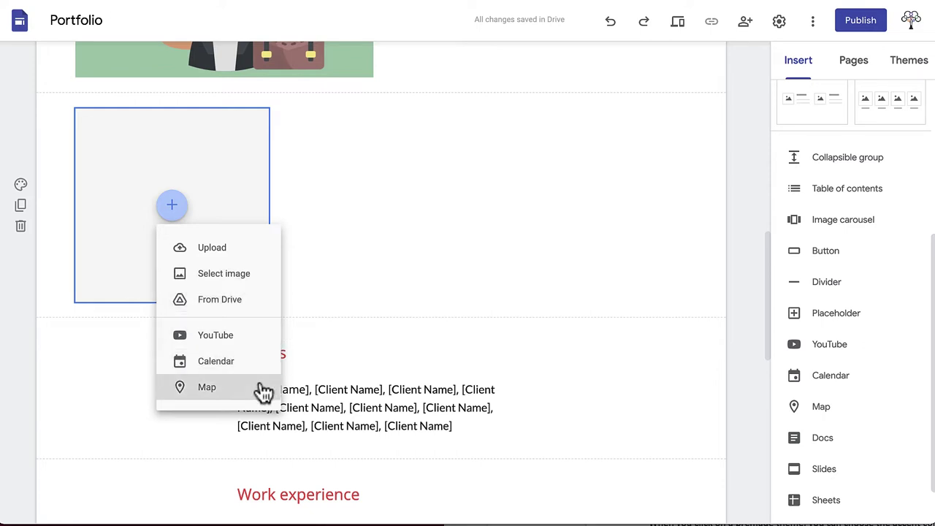
pyautogui.click(311, 232)
# Delete the unused placeholder block and drag the pitch video to the page centre.
pyautogui.click(122, 86)
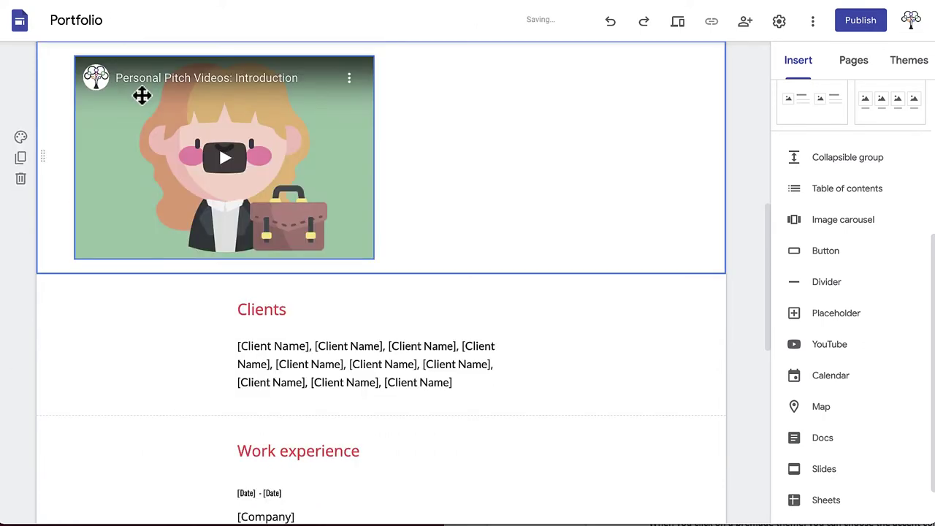
pyautogui.moveTo(167, 98); pyautogui.dragTo(388, 102)
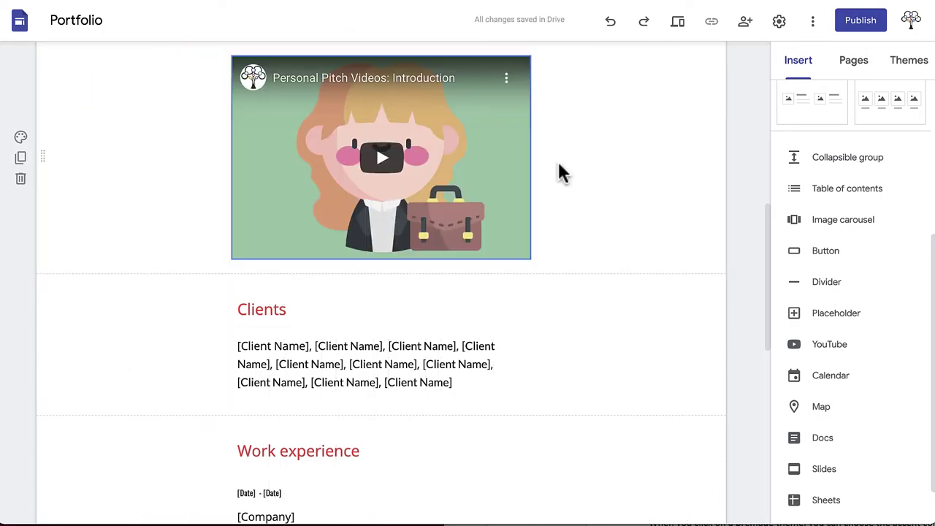
pyautogui.scroll(5, 626, 183)
pyautogui.scroll(-3, 626, 183)
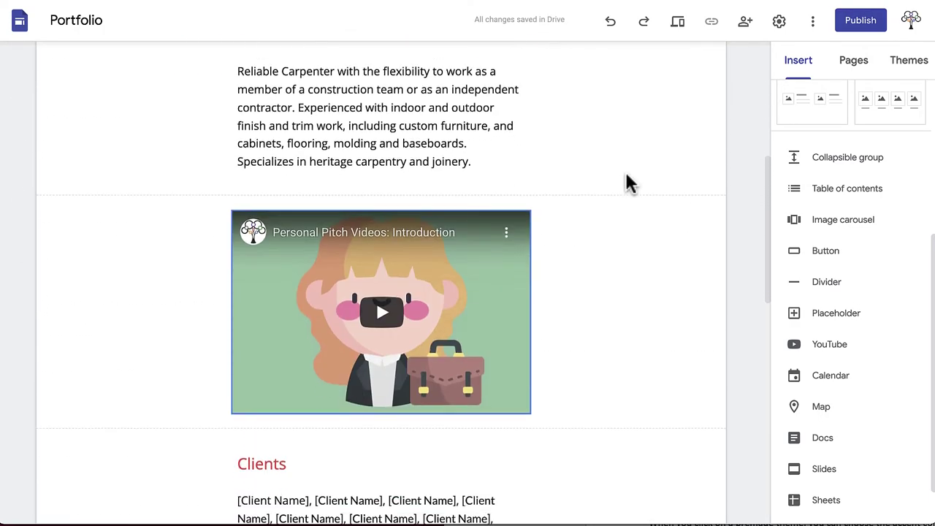
pyautogui.scroll(-7, 626, 183)
pyautogui.scroll(2, 626, 183)
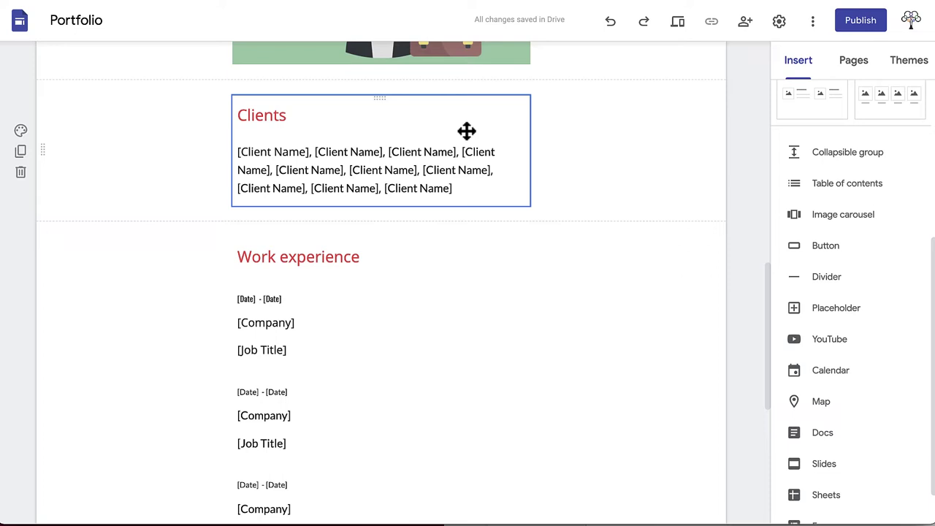
pyautogui.scroll(-5, 466, 130)
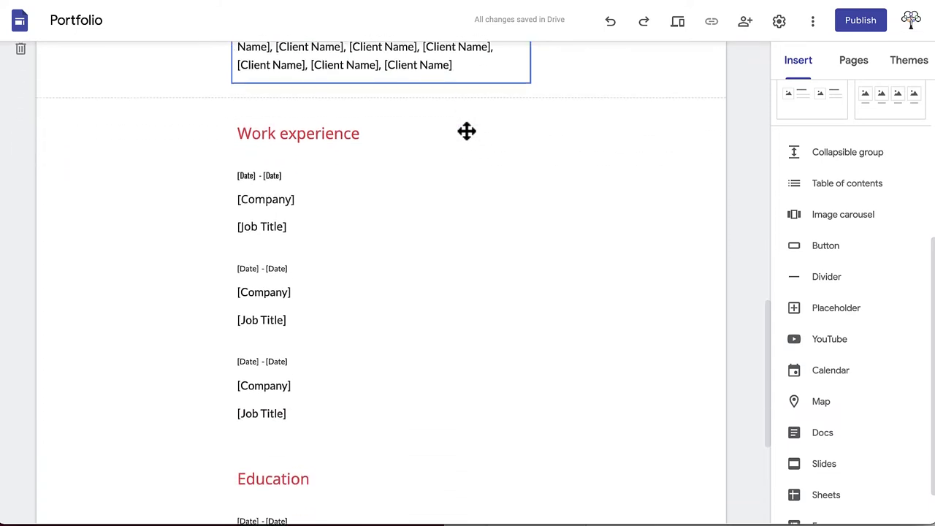
pyautogui.scroll(-1, 466, 130)
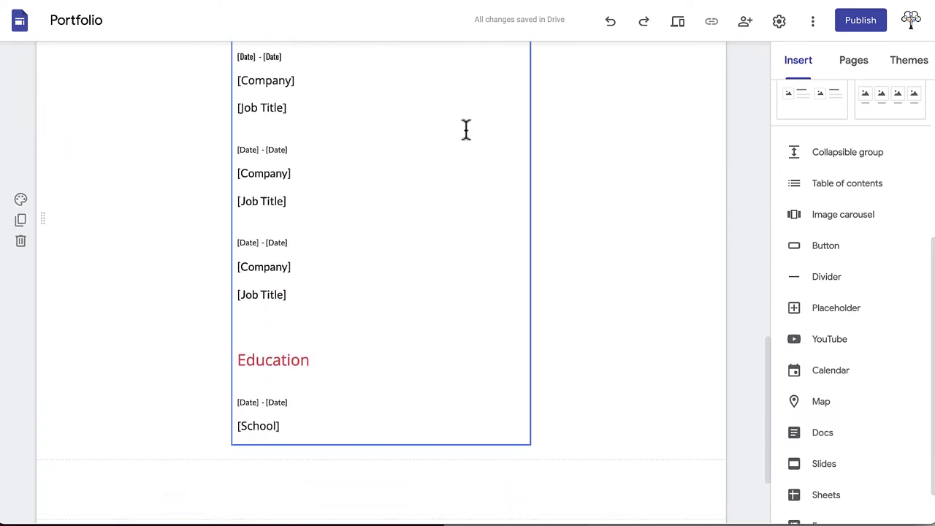
pyautogui.scroll(3, 466, 131)
pyautogui.scroll(3, 466, 130)
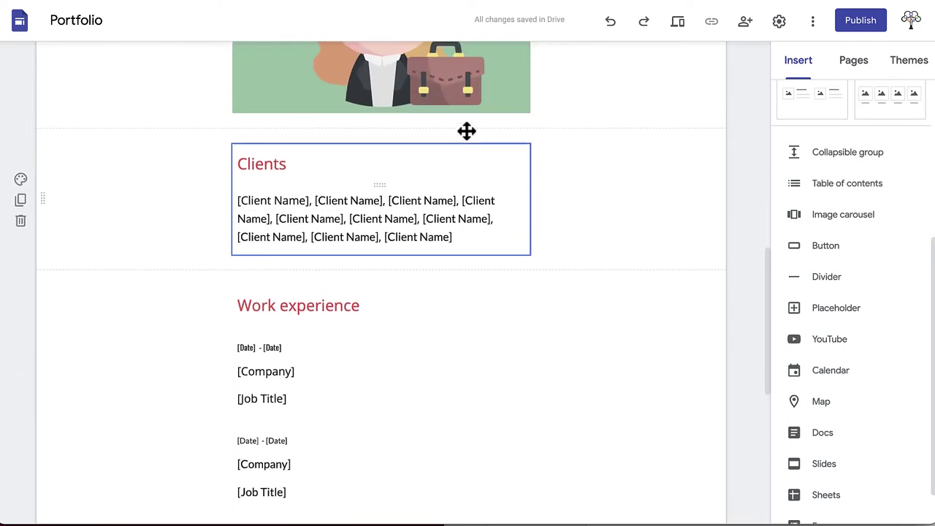
# Delete the placeholder Clients and Work experience text groups beneath the video.
pyautogui.click(456, 152)
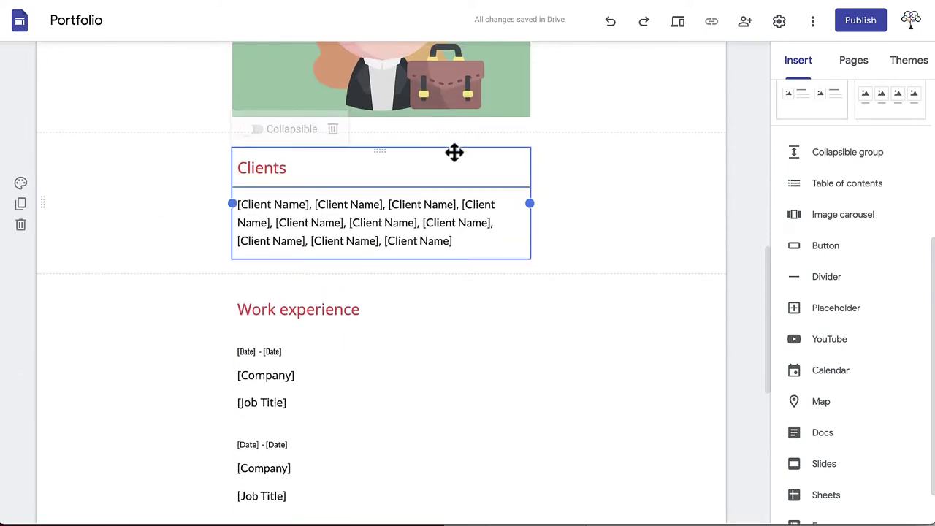
pyautogui.click(333, 129)
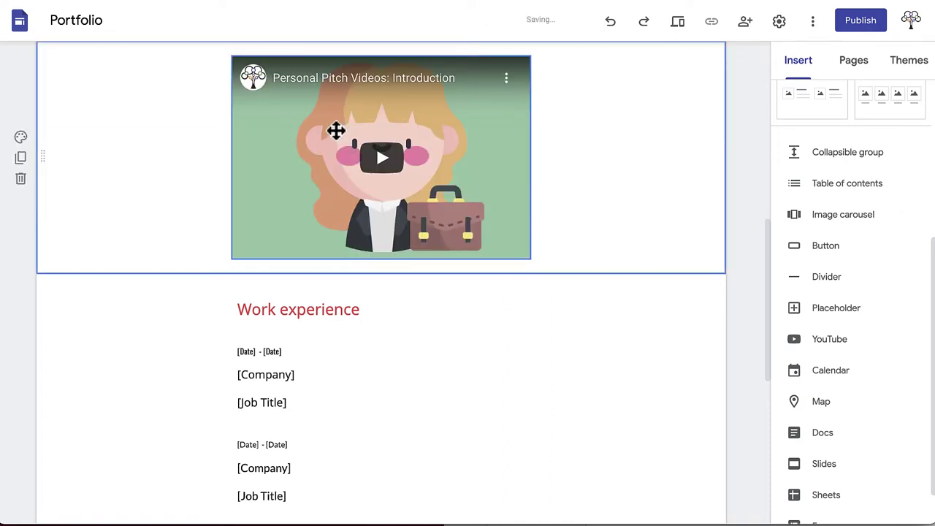
pyautogui.click(399, 295)
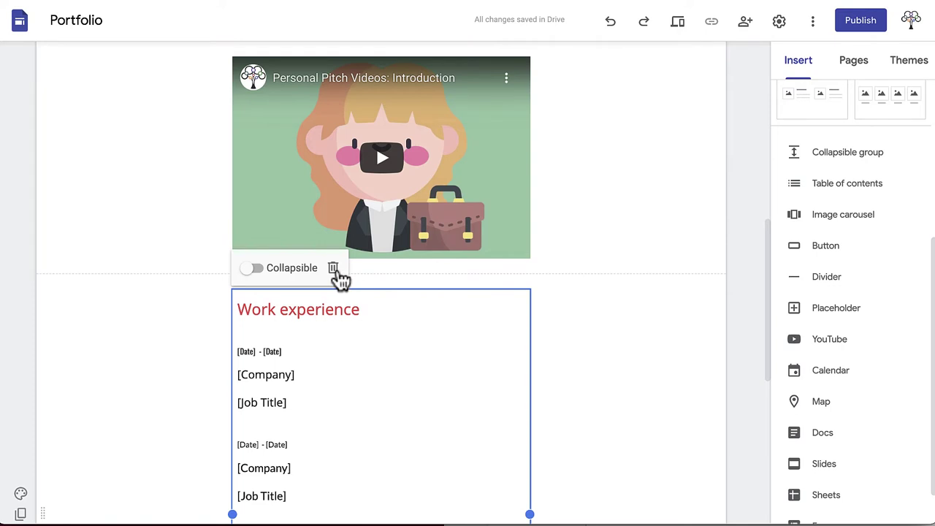
pyautogui.click(335, 269)
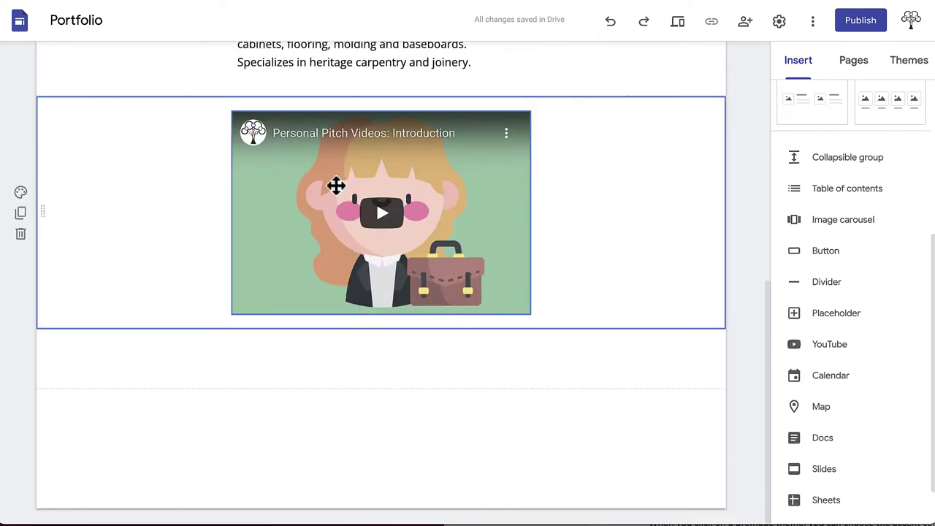
pyautogui.scroll(1, 826, 235)
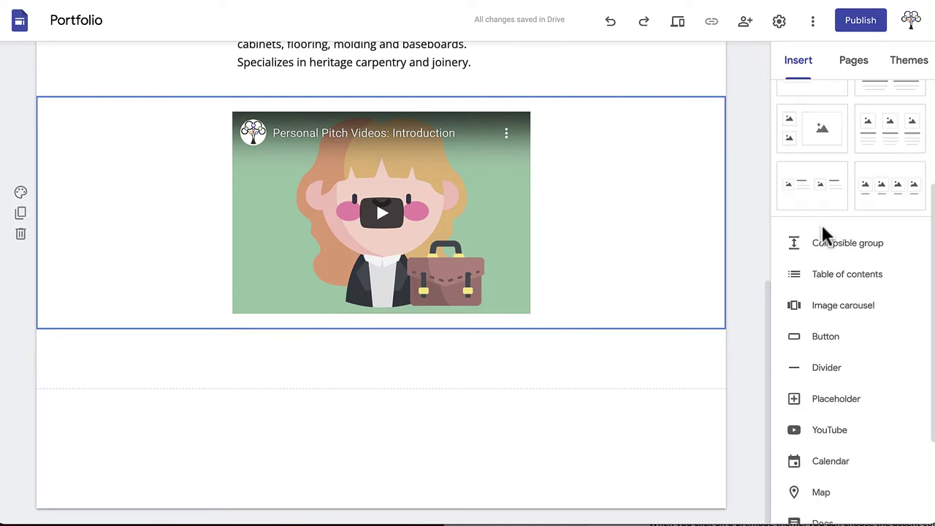
# Add a centred Title-style text box reading SKILLS beneath the pitch video.
pyautogui.scroll(2, 824, 236)
pyautogui.click(809, 123)
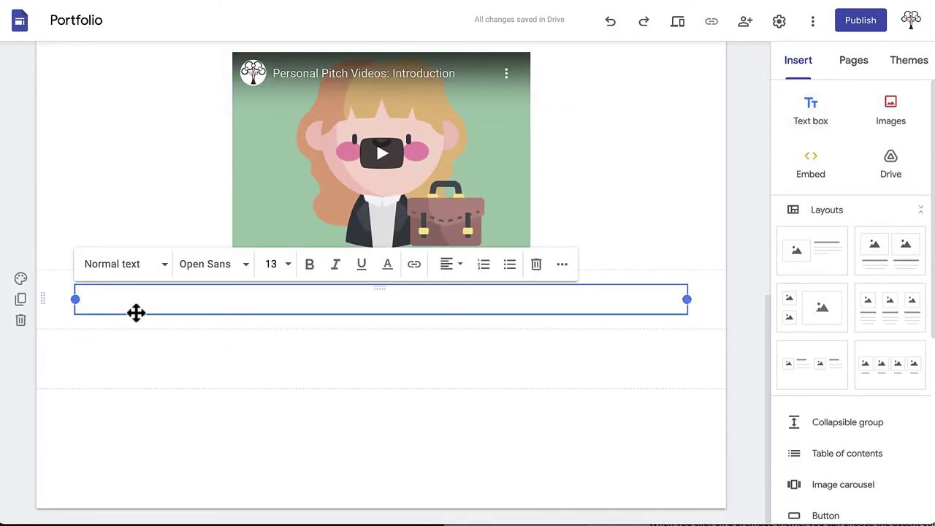
pyautogui.click(139, 268)
pyautogui.click(115, 305)
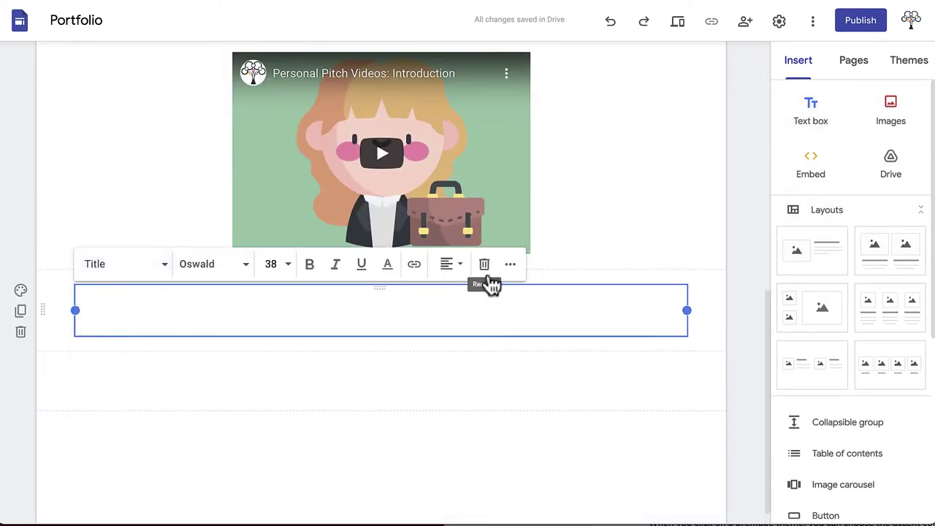
pyautogui.click(451, 264)
pyautogui.click(447, 304)
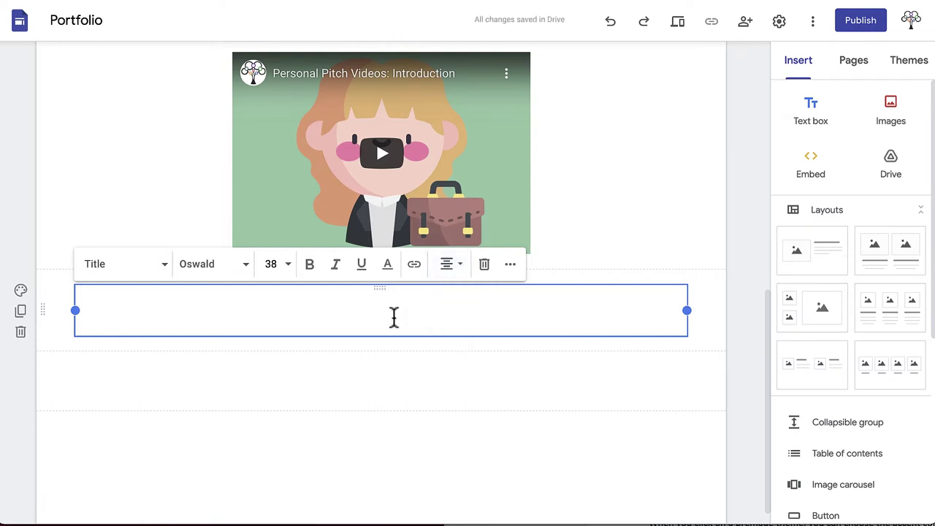
pyautogui.write('SKILLS')
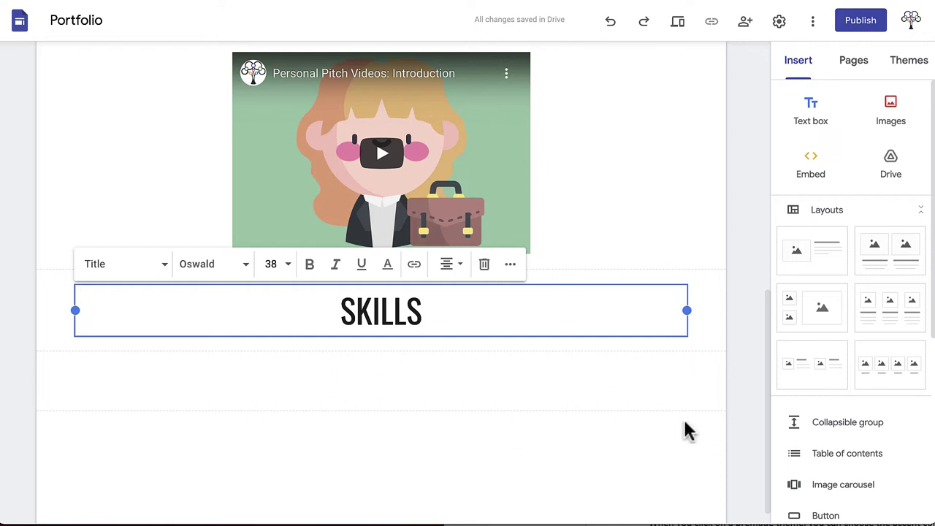
# Insert a collapsible group below SKILLS with a centred INDUSTRY SKILLS heading.
pyautogui.click(811, 431)
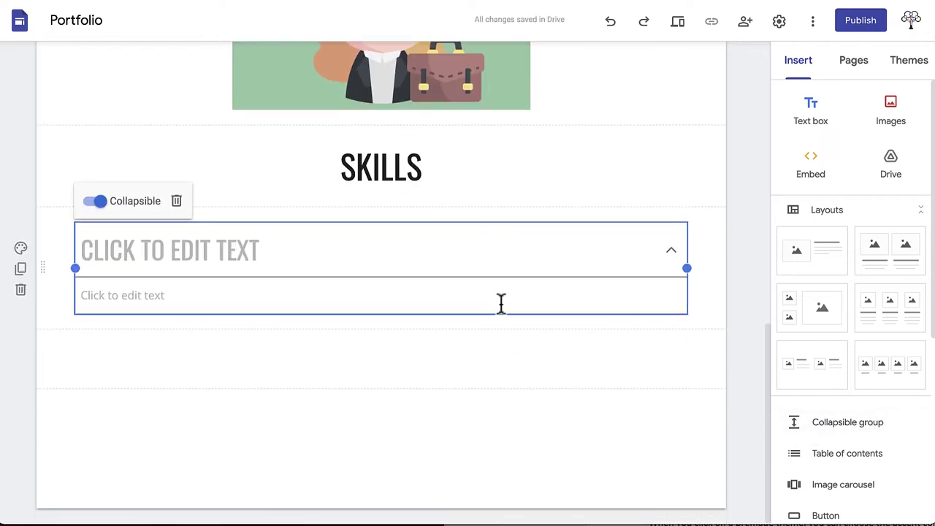
pyautogui.click(204, 253)
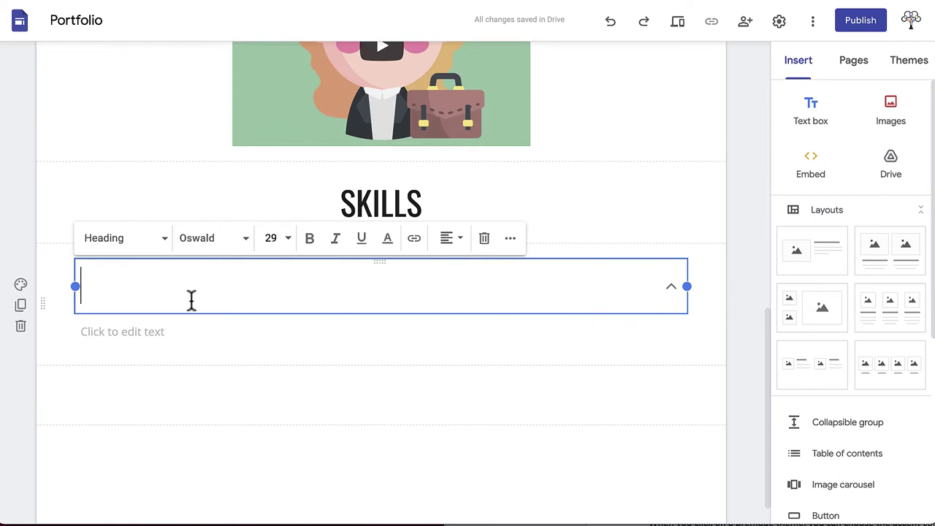
pyautogui.write('INDUSTRY SKILLS')
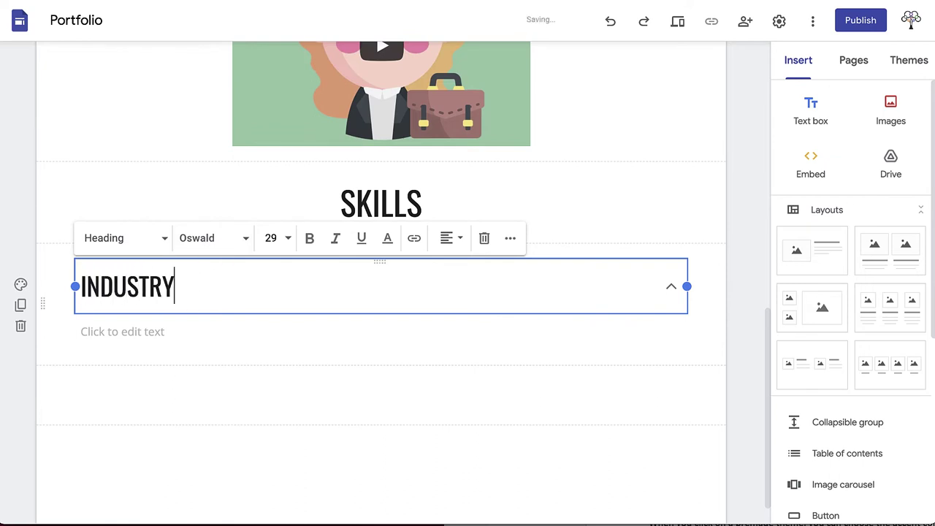
pyautogui.click(452, 243)
pyautogui.click(449, 285)
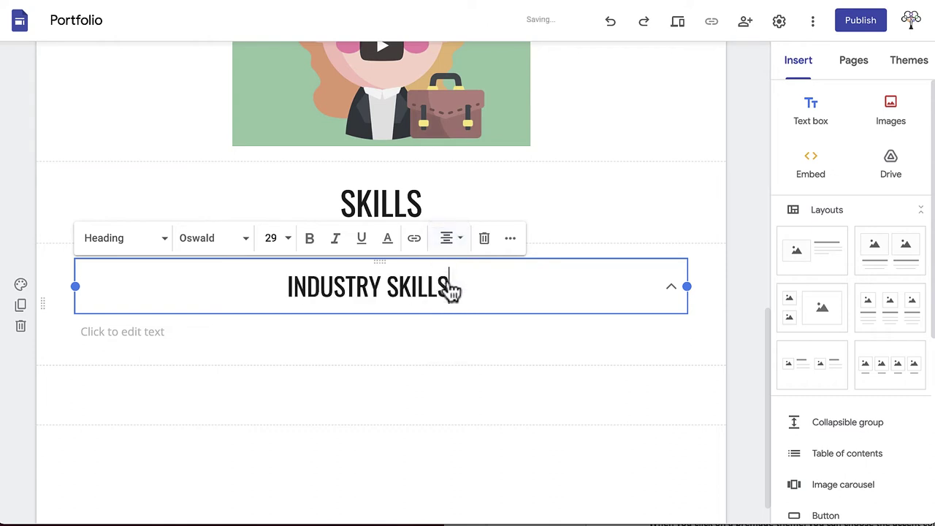
# Paste the carpentry skills into the group body as a bulleted list, removing the empty trailing bullet.
pyautogui.click(334, 336)
pyautogui.click(509, 306)
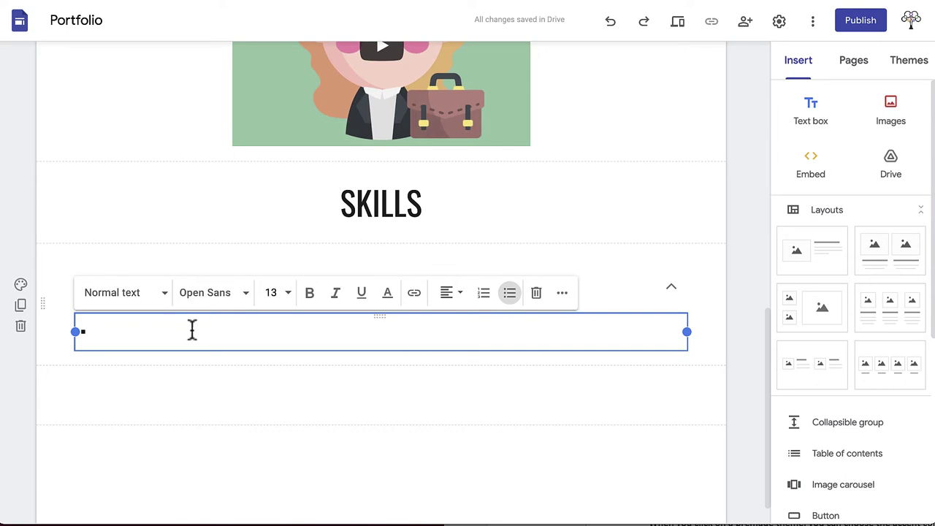
pyautogui.write('hand and power tool usage carpentry/framing techniques blueprint reading welding hoisting and rigging plumbing applied construction geometry mathematics the Ontario Building Code general and specific safety training traditional joinery timber framing log building carpentry techniques architectural millwork staircasing window and door repair')
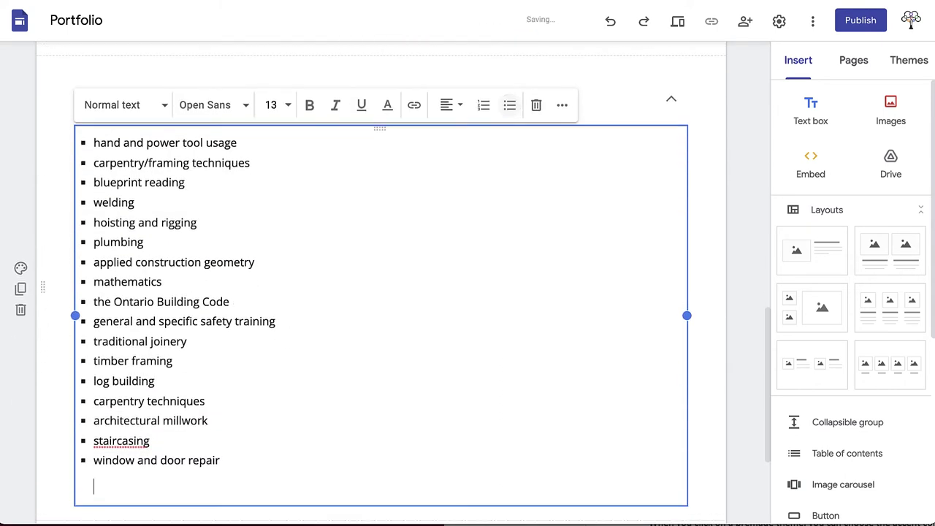
pyautogui.press('BackSpace')
pyautogui.press('BackSpace')
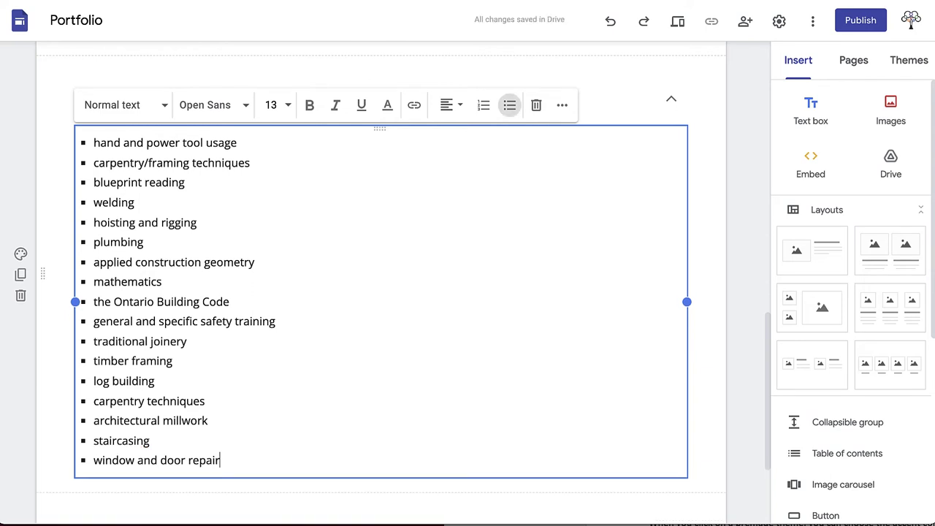
# Insert a SOFT SKILLS collapsible group and paste the soft skills into it as a bulleted list.
pyautogui.click(791, 431)
pyautogui.write('SOFT SKILLS')
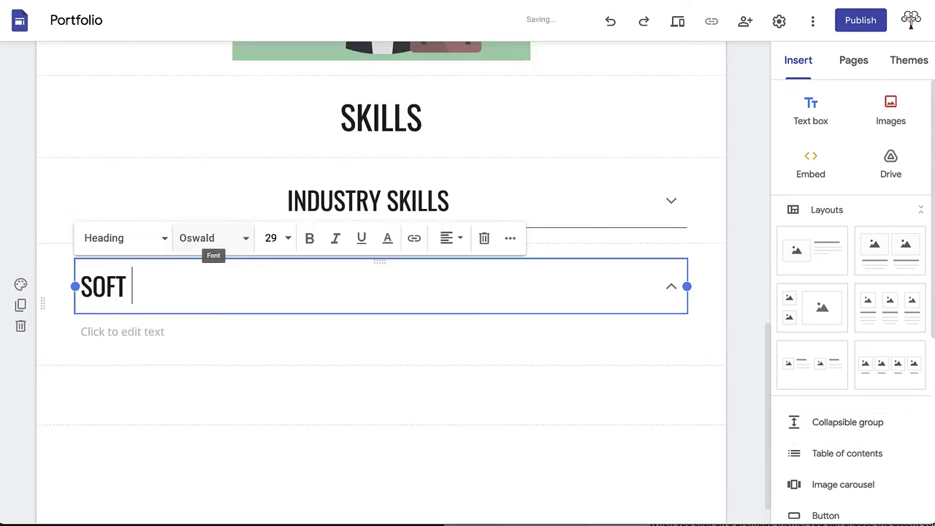
pyautogui.click(296, 336)
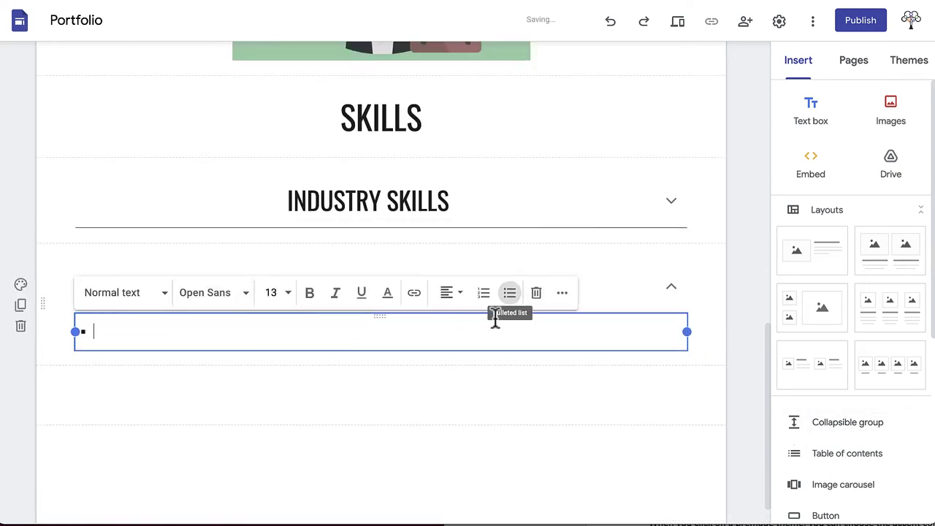
pyautogui.click(509, 292)
pyautogui.write('design layout ordering ornamental design planning project management problem solving time management troubleshooting')
pyautogui.press('BackSpace')
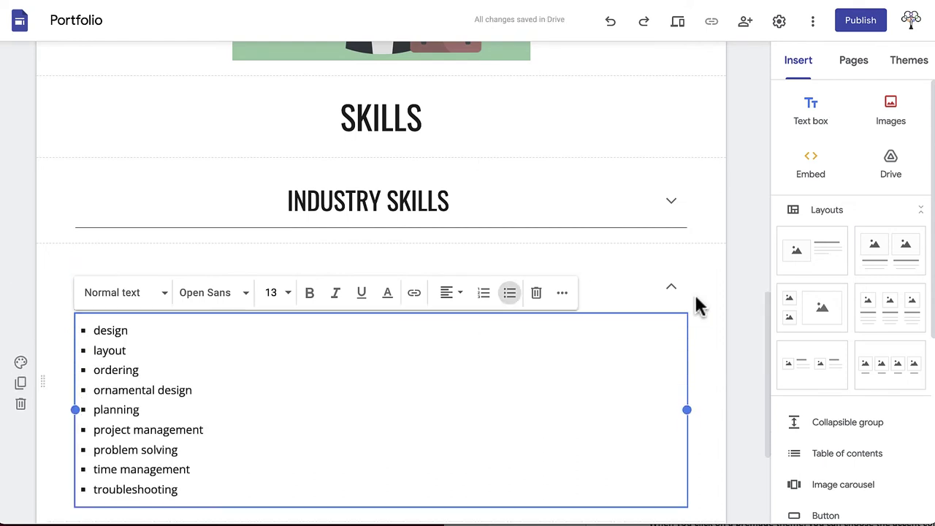
# Expand the Soft Skills group, toggle its collapsible setting off and back on, then collapse it.
pyautogui.click(698, 305)
pyautogui.click(685, 296)
pyautogui.click(673, 290)
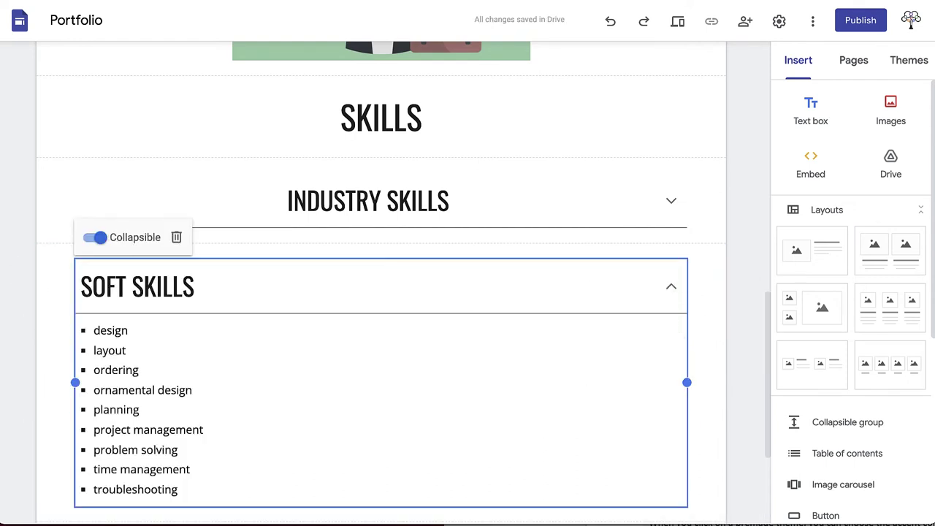
pyautogui.click(101, 243)
pyautogui.click(96, 247)
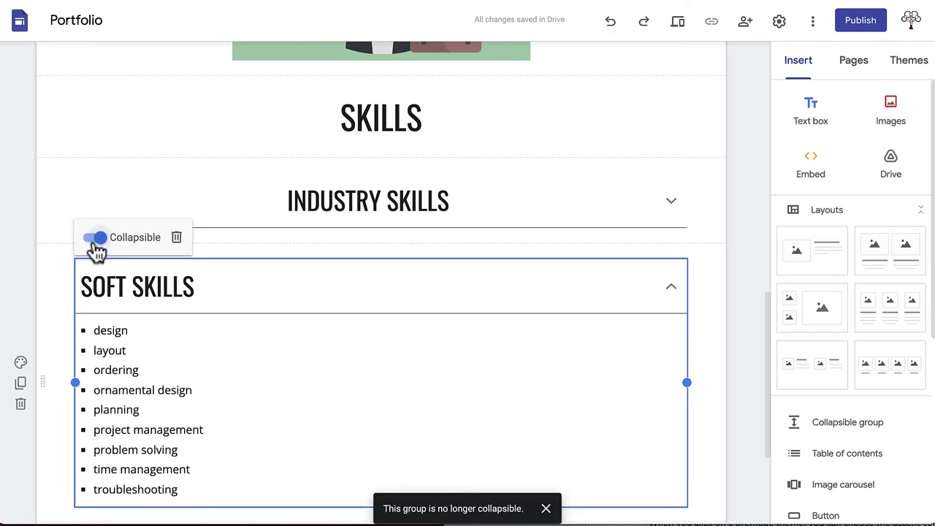
pyautogui.click(703, 274)
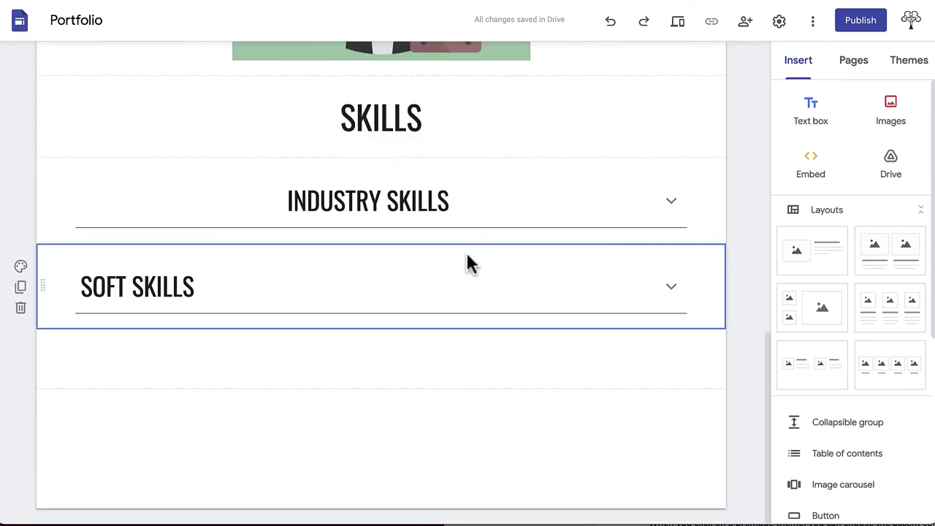
# Centre the SOFT SKILLS heading and collapse the group again.
pyautogui.click(390, 285)
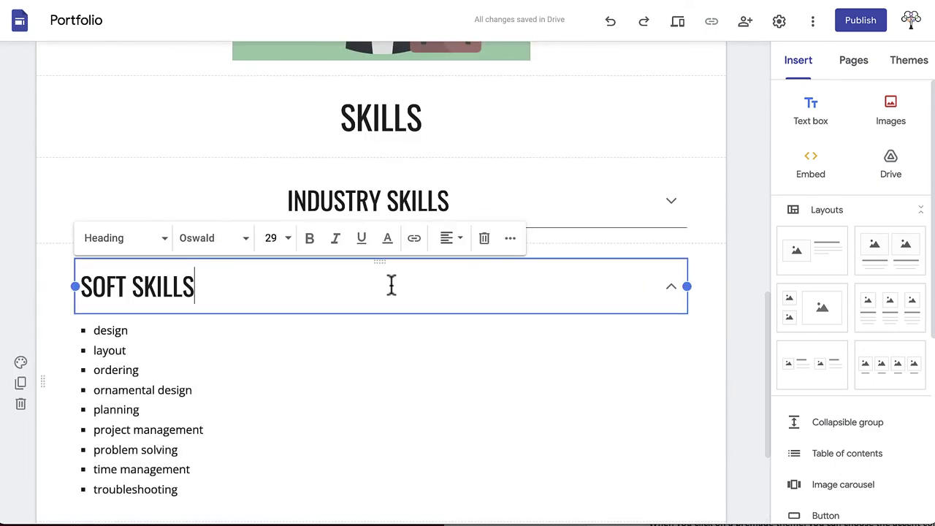
pyautogui.click(451, 241)
pyautogui.click(449, 276)
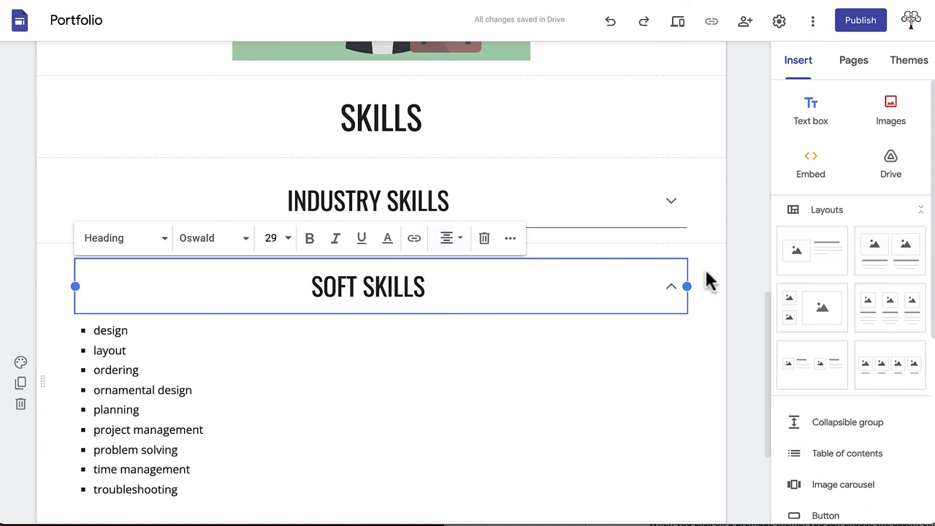
pyautogui.press('Escape')
pyautogui.click(672, 289)
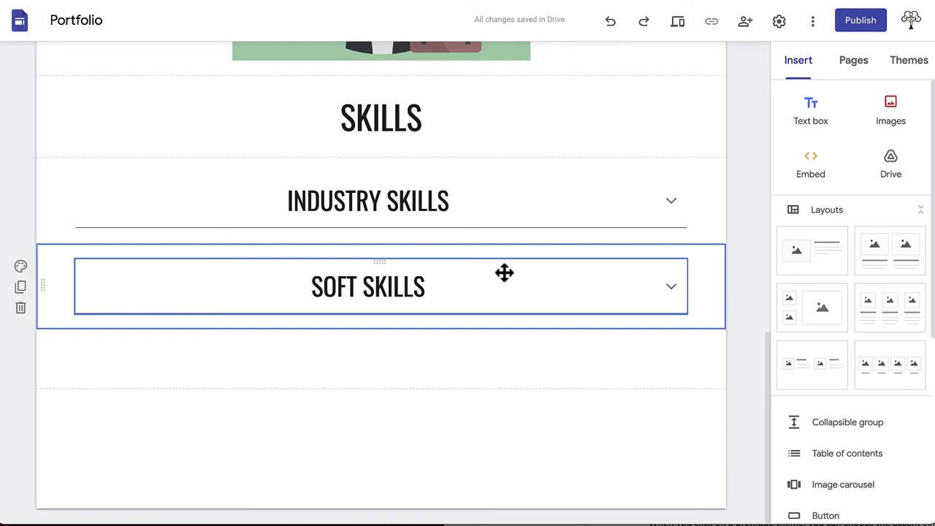
# Narrow Industry Skills to the left half and Soft Skills to the right half, then move Soft Skills up beside it.
pyautogui.click(456, 222)
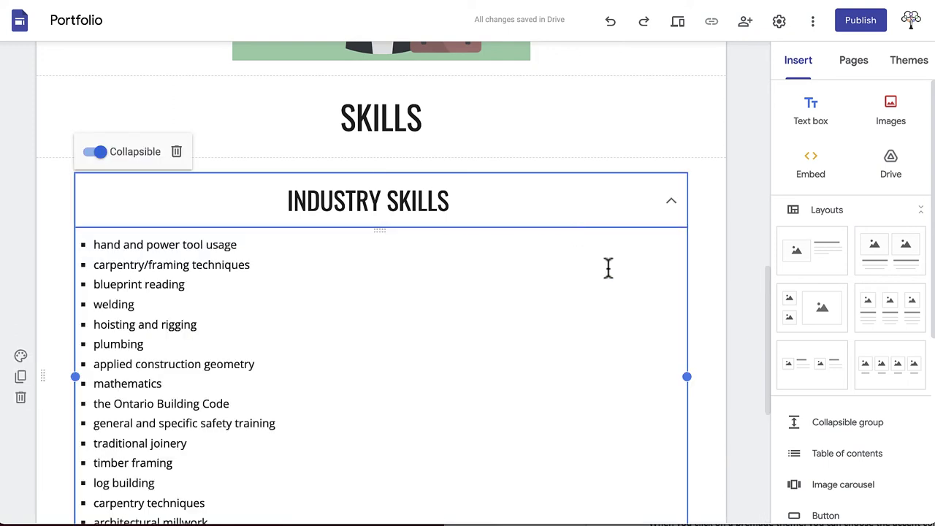
pyautogui.moveTo(689, 379); pyautogui.dragTo(376, 380)
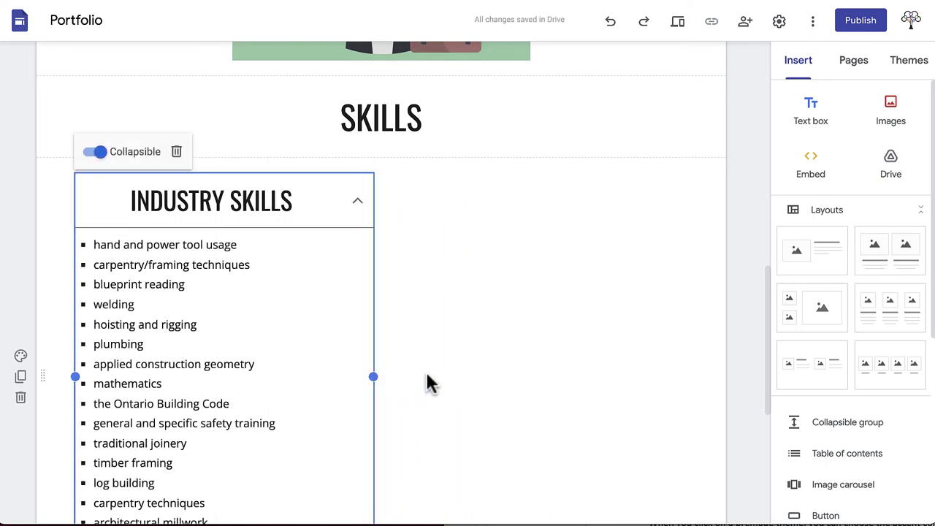
pyautogui.scroll(-5, 509, 380)
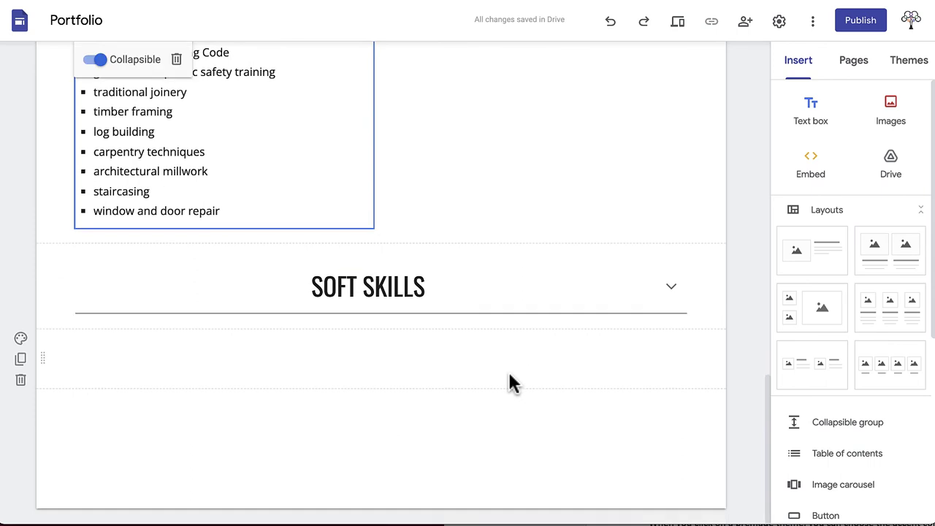
pyautogui.click(76, 293)
pyautogui.moveTo(74, 383); pyautogui.dragTo(388, 383)
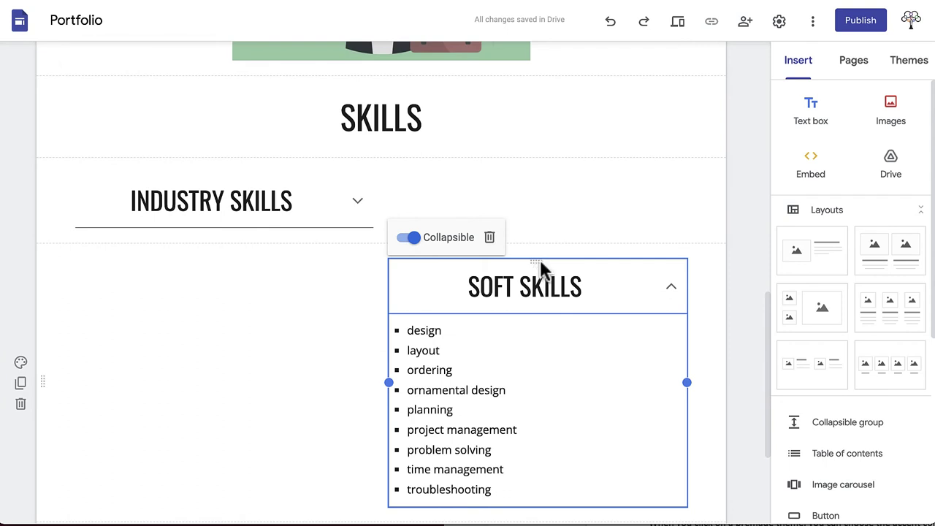
pyautogui.moveTo(541, 262); pyautogui.dragTo(541, 229)
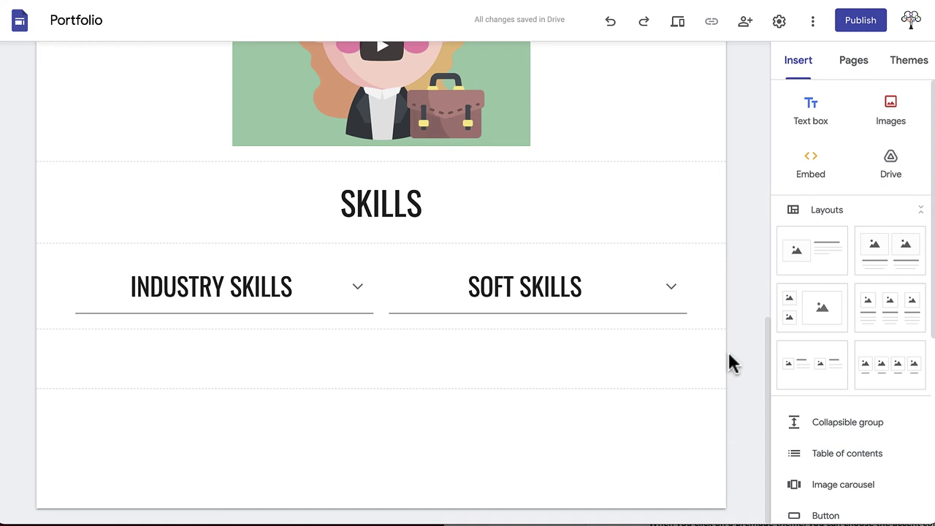
# Insert a red divider and drag it just above the SKILLS title, below the pitch video.
pyautogui.scroll(2, 701, 291)
pyautogui.scroll(-1, 702, 290)
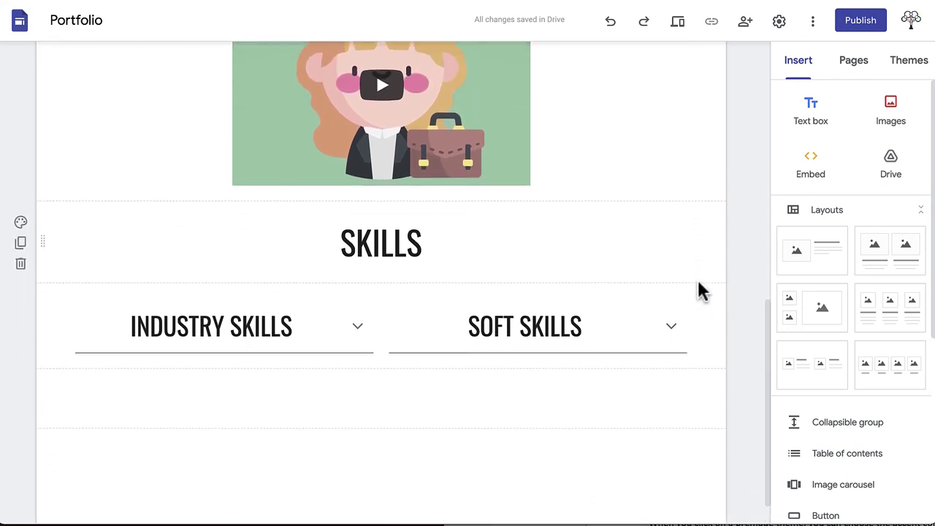
pyautogui.scroll(-5, 901, 428)
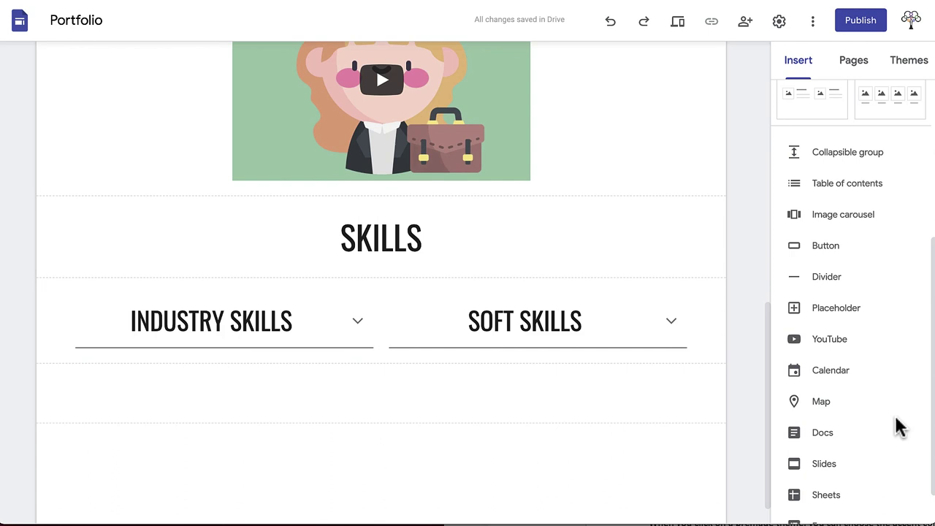
pyautogui.click(830, 282)
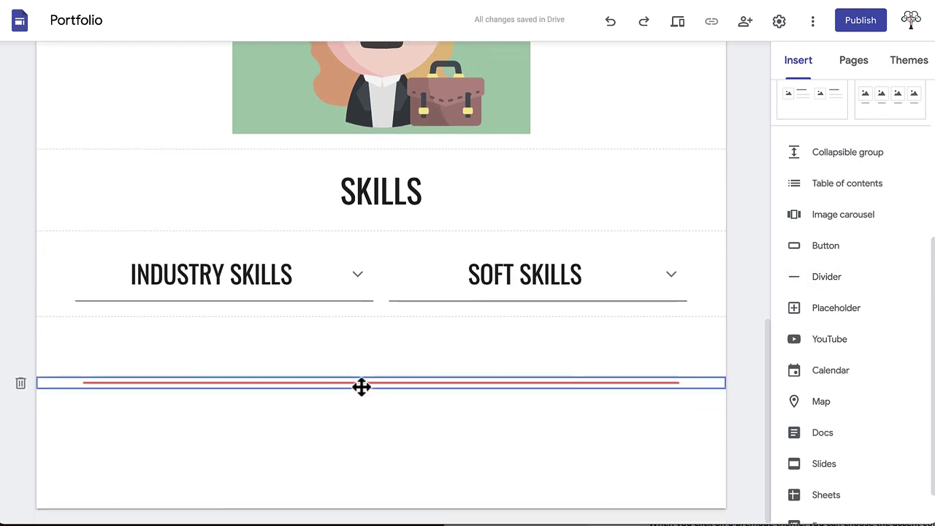
pyautogui.moveTo(360, 383); pyautogui.dragTo(349, 172)
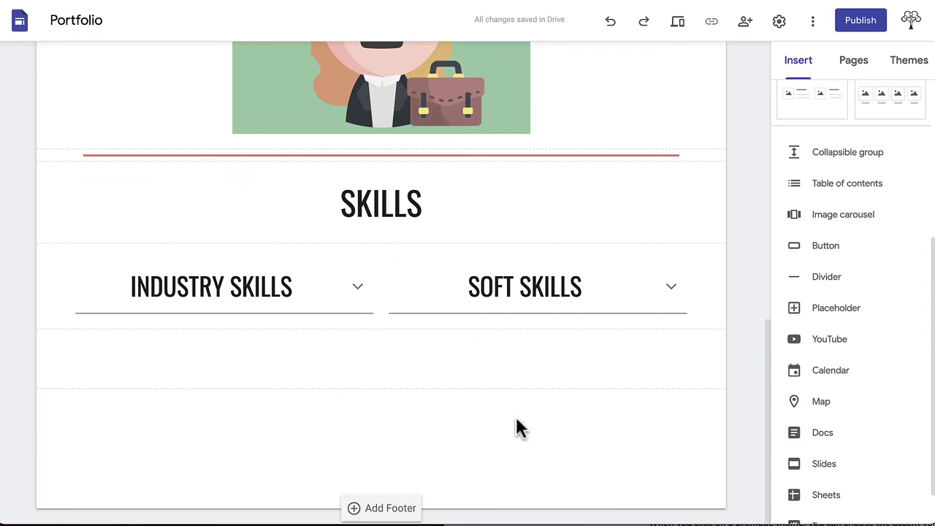
pyautogui.scroll(6, 541, 453)
# Preview the site, scroll through the About page's skills, then view the Education & Experience page.
pyautogui.hotkey('ctrl', 'shift', 'p')
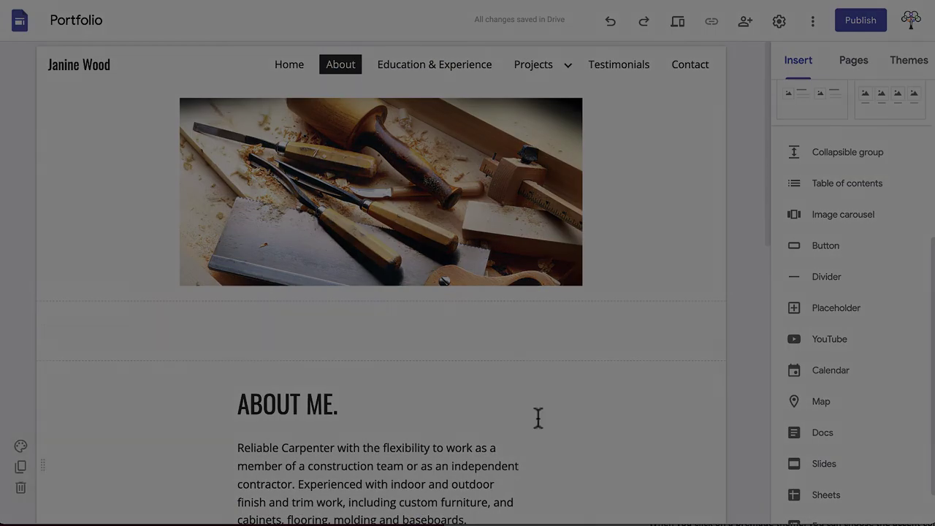
pyautogui.scroll(-10, 511, 321)
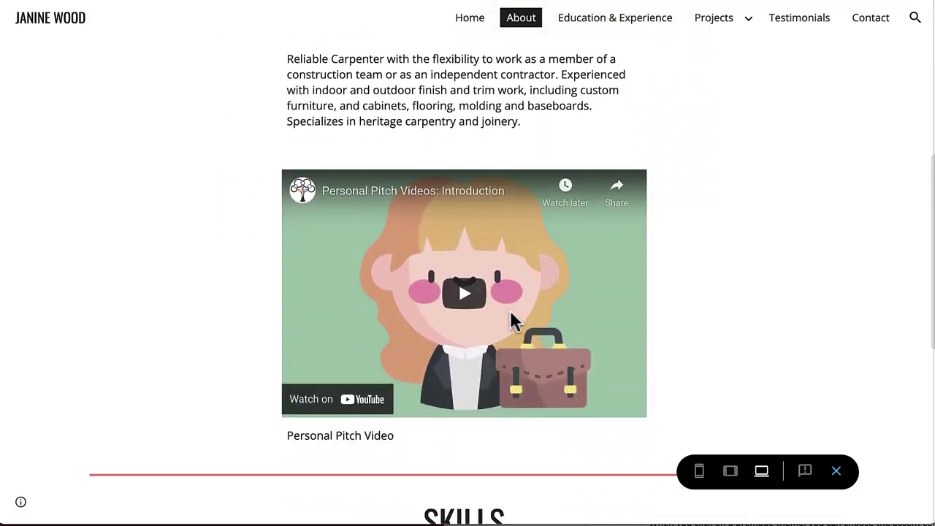
pyautogui.scroll(-3, 512, 321)
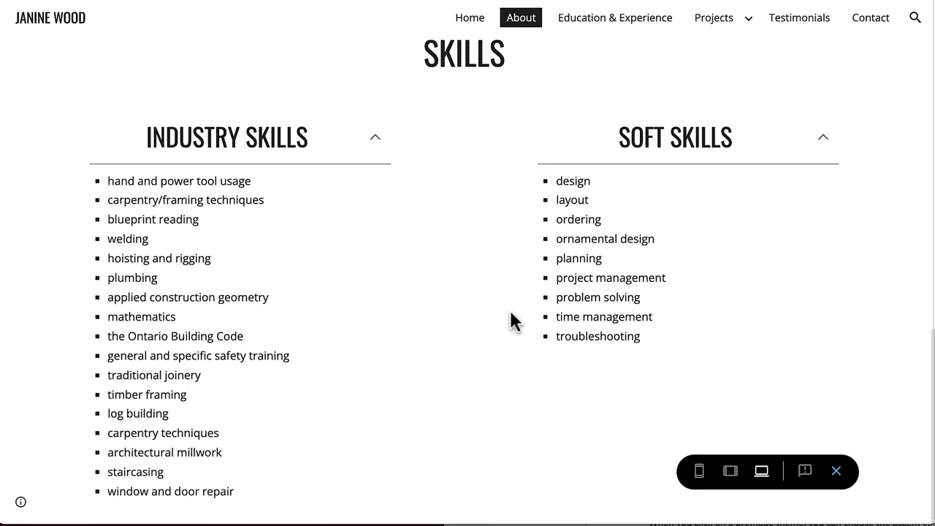
pyautogui.scroll(10, 512, 321)
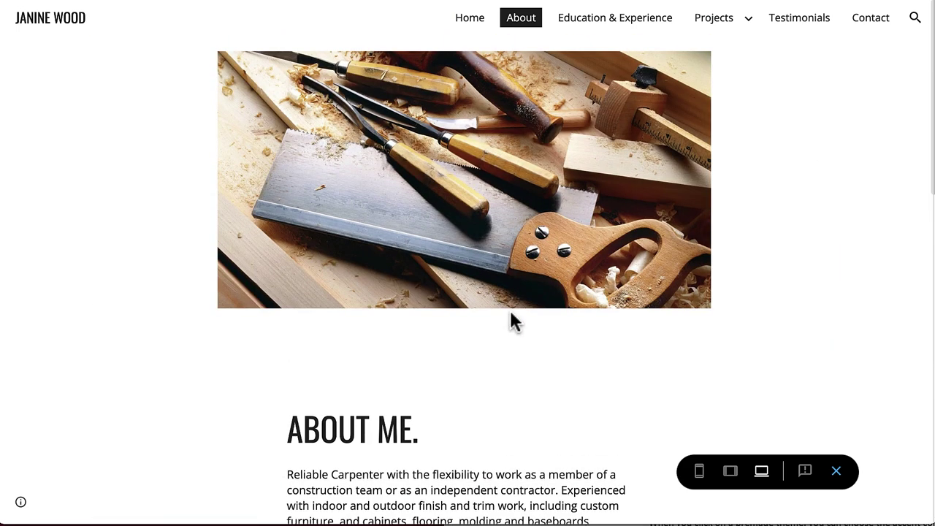
pyautogui.click(614, 18)
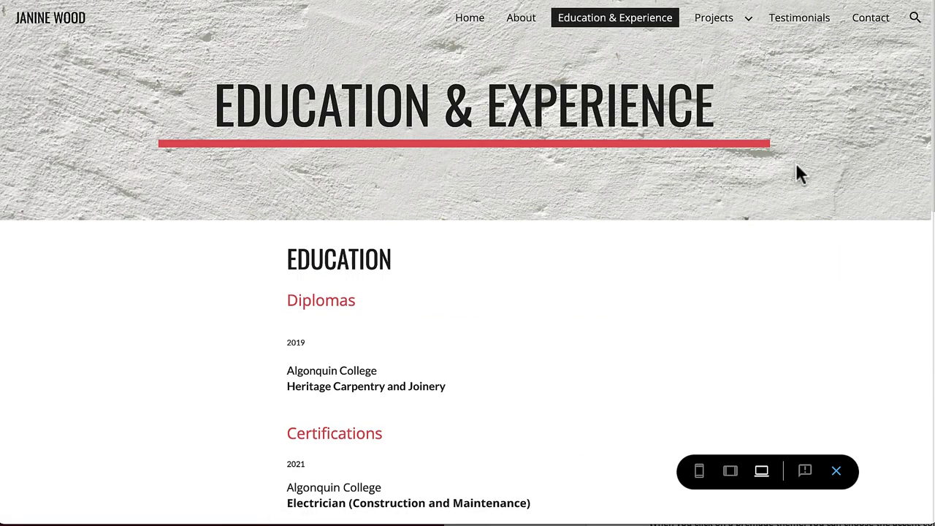
pyautogui.scroll(-5, 799, 174)
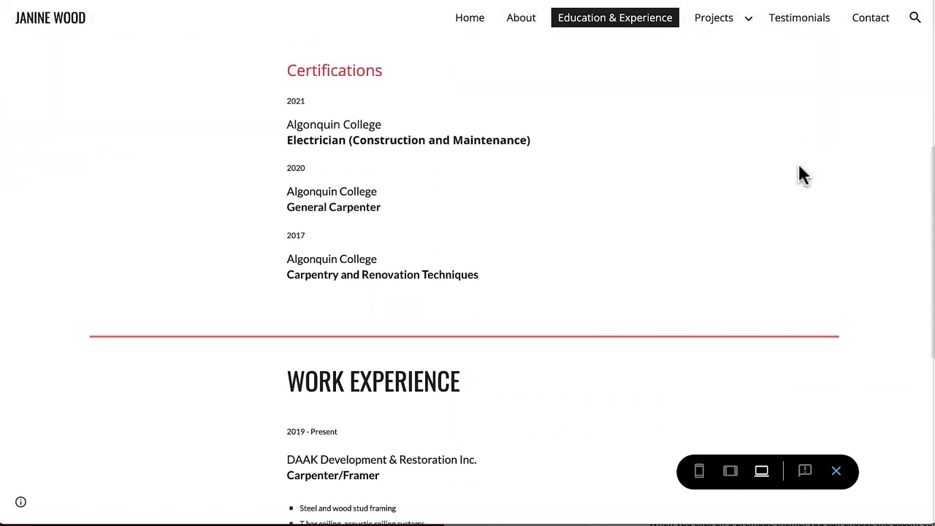